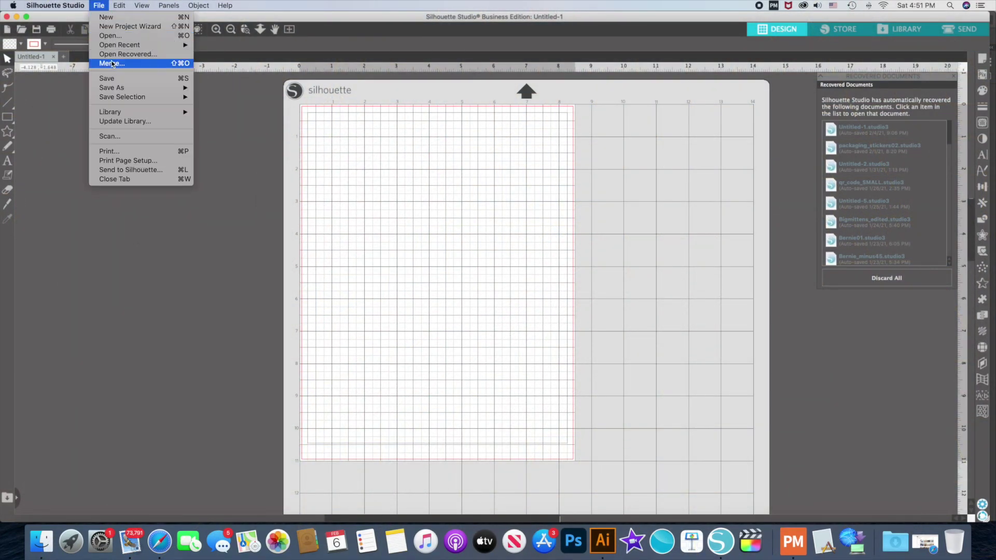
Review the file import settings in Preferences and close them unchanged
mouse_move(126, 7)
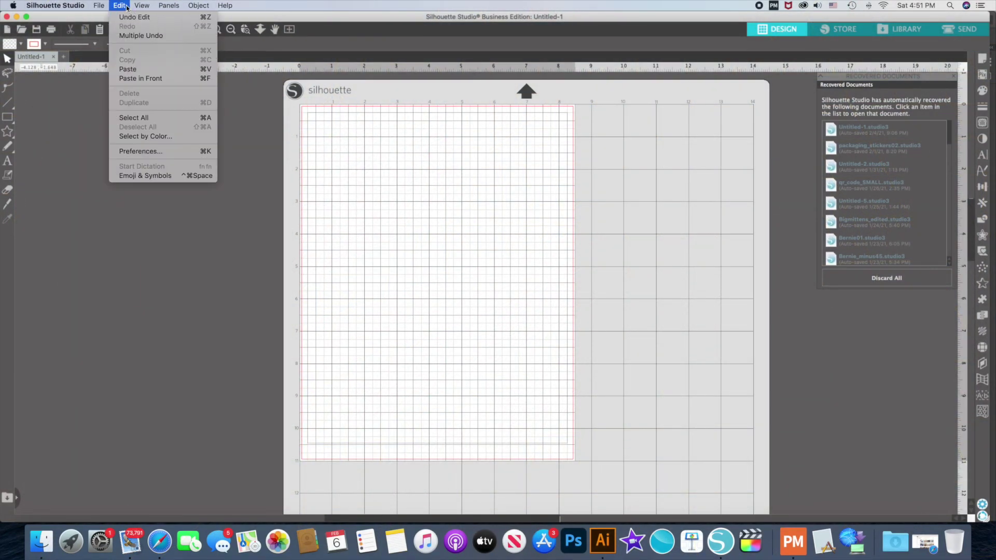
click(139, 151)
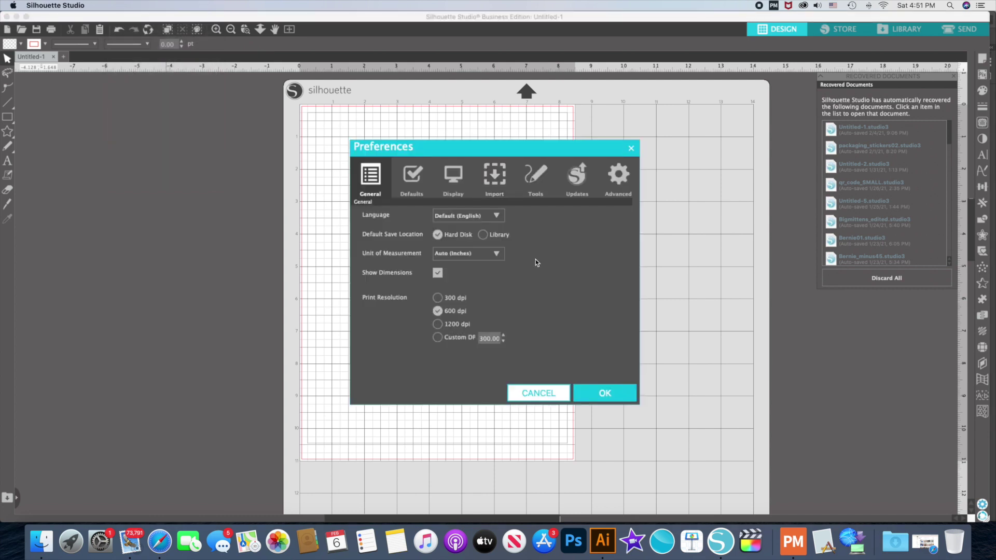
click(500, 179)
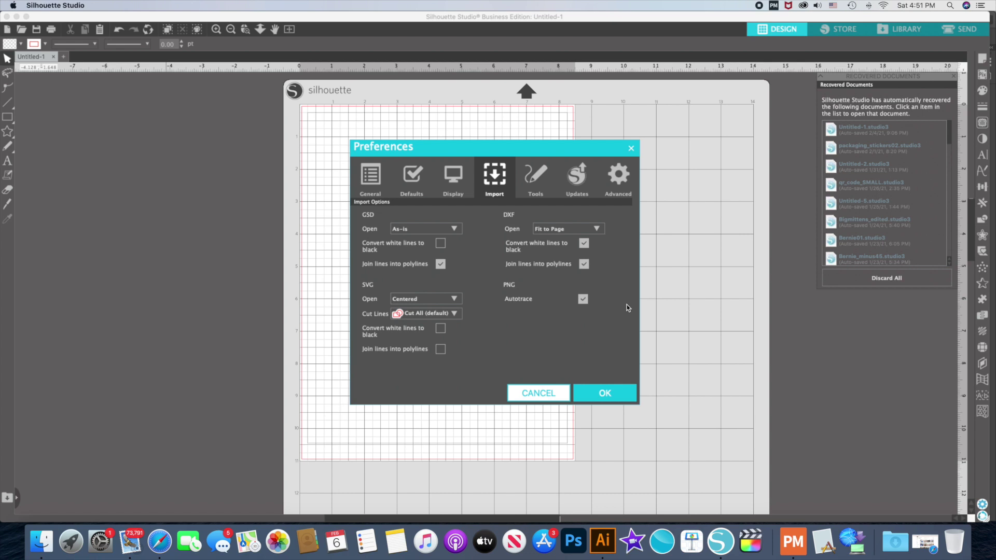
click(611, 393)
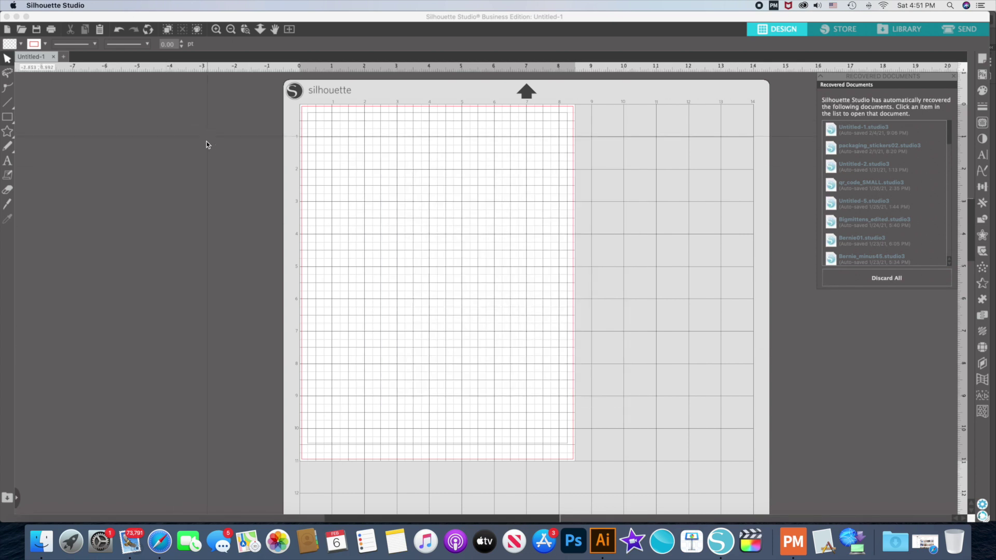
Merge rose_gold_glam-03.png and drag the three patterned backgrounds onto the page
click(98, 6)
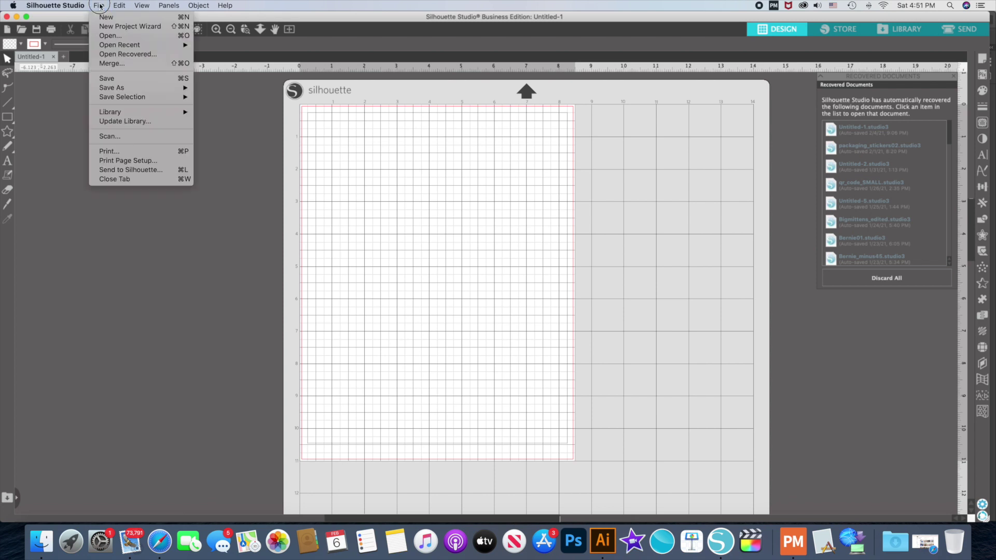
click(111, 63)
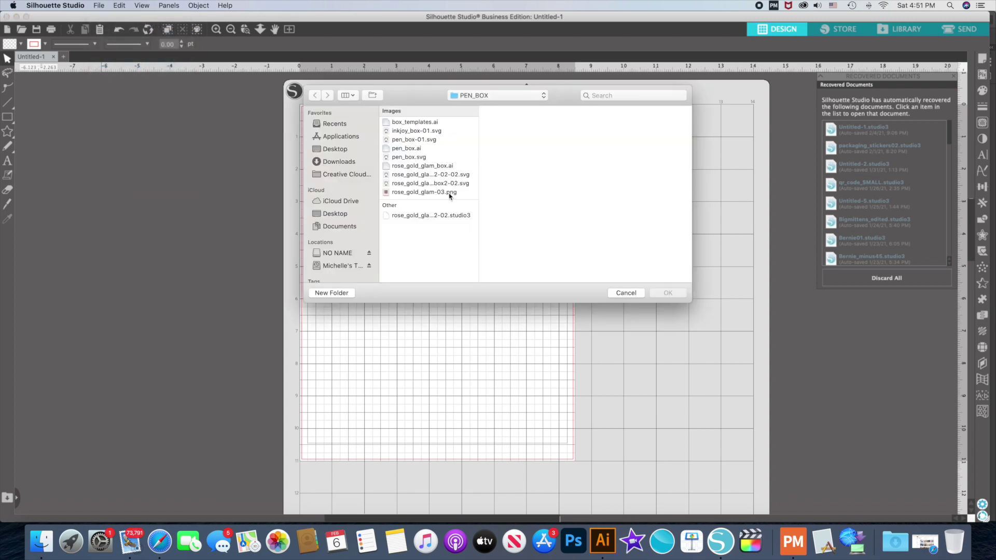
click(443, 192)
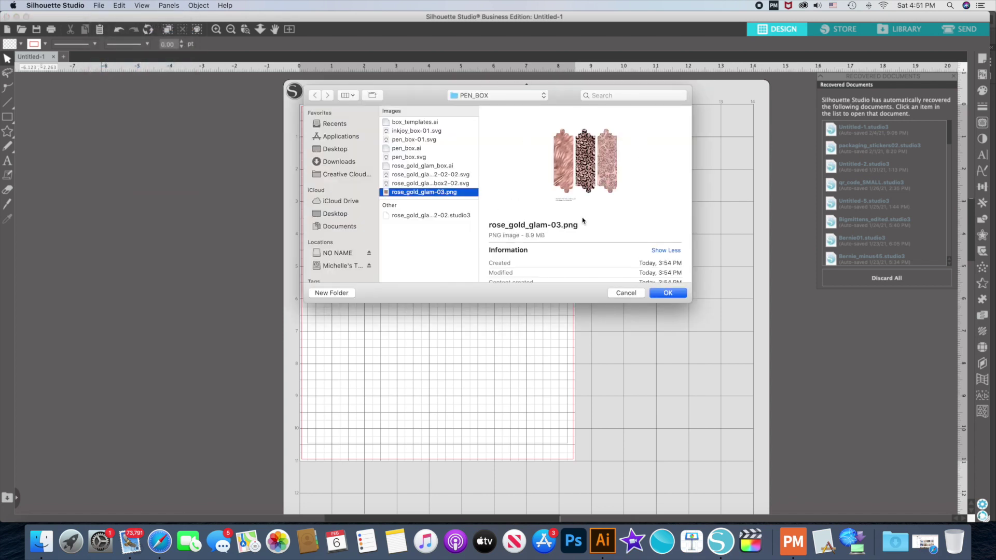
click(668, 293)
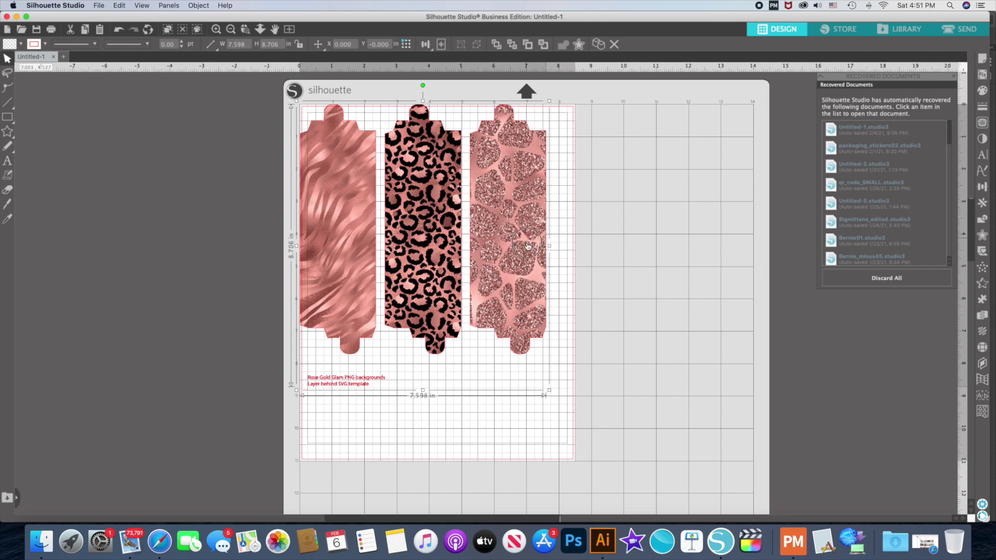
drag(528, 249, 544, 289)
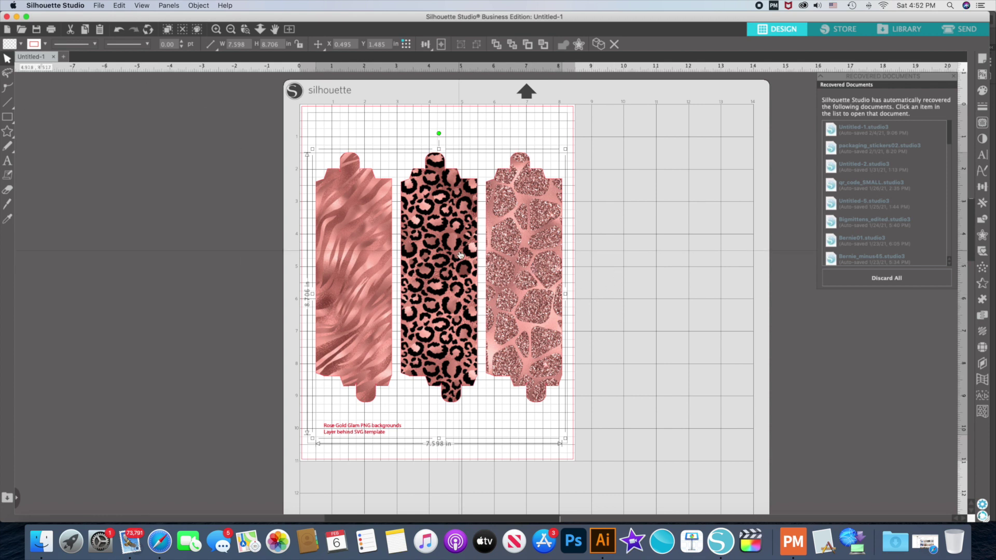
Release the compound path so the image becomes separate shapes and text
click(200, 6)
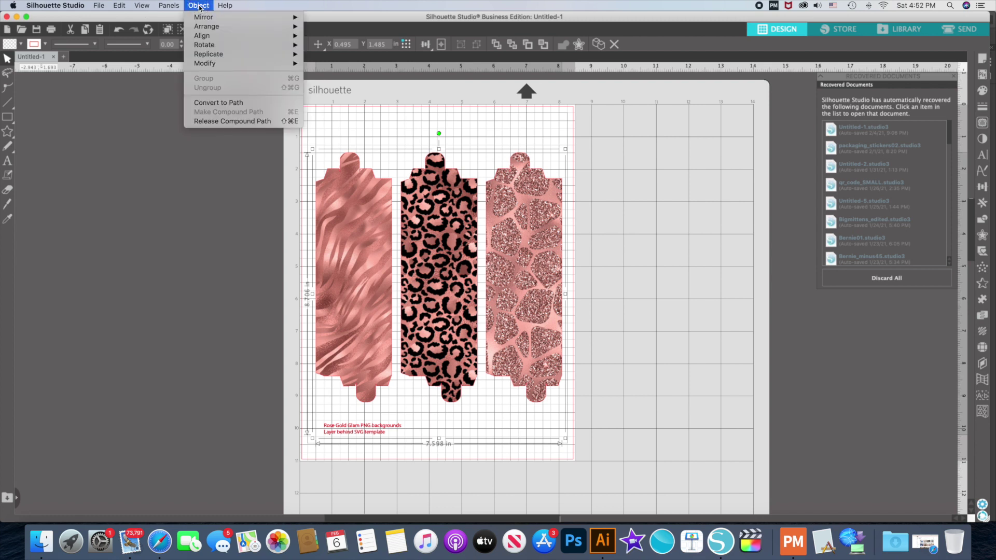
click(236, 121)
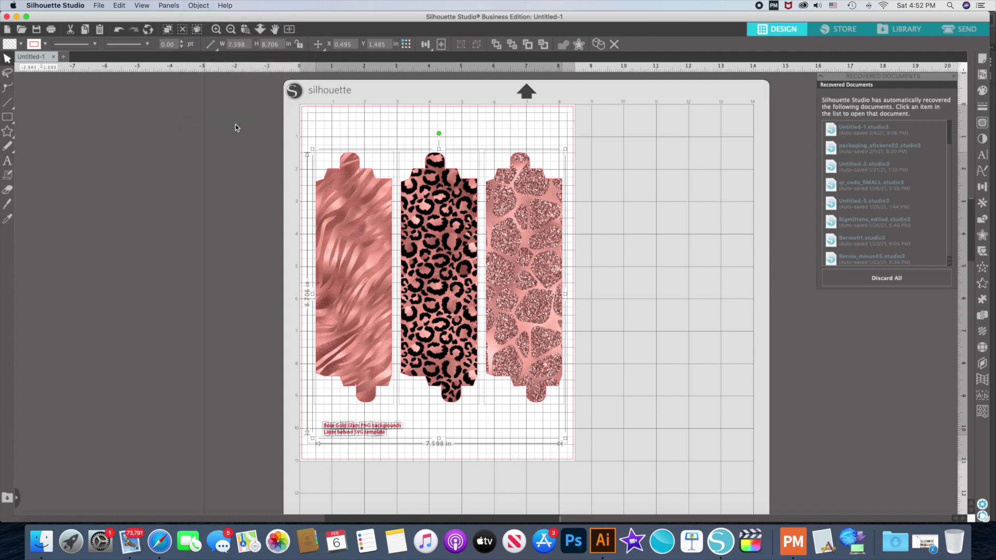
click(680, 338)
Spread the shapes apart: glitter right onto the mat, leopard right, zebra off the page left
click(532, 258)
drag(531, 257, 612, 246)
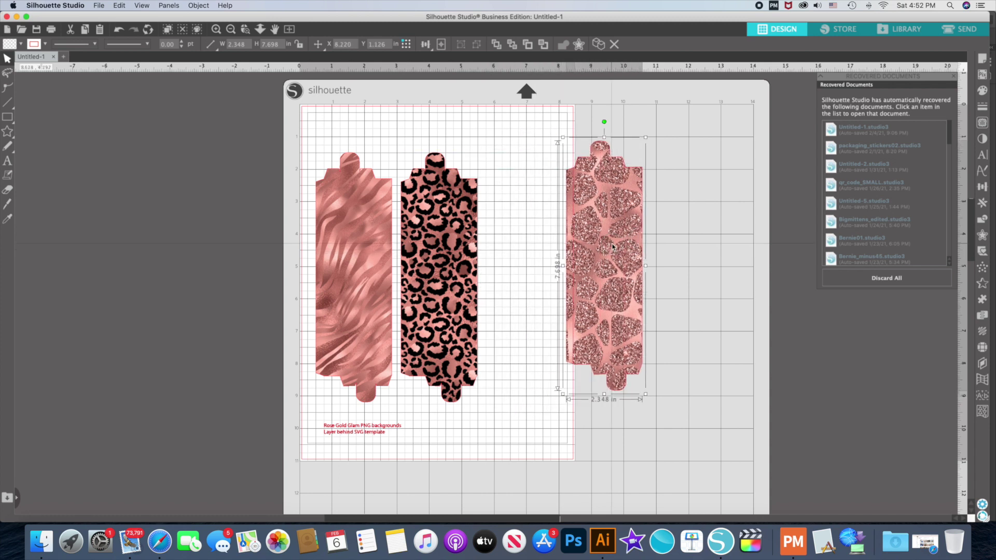
drag(428, 263, 487, 262)
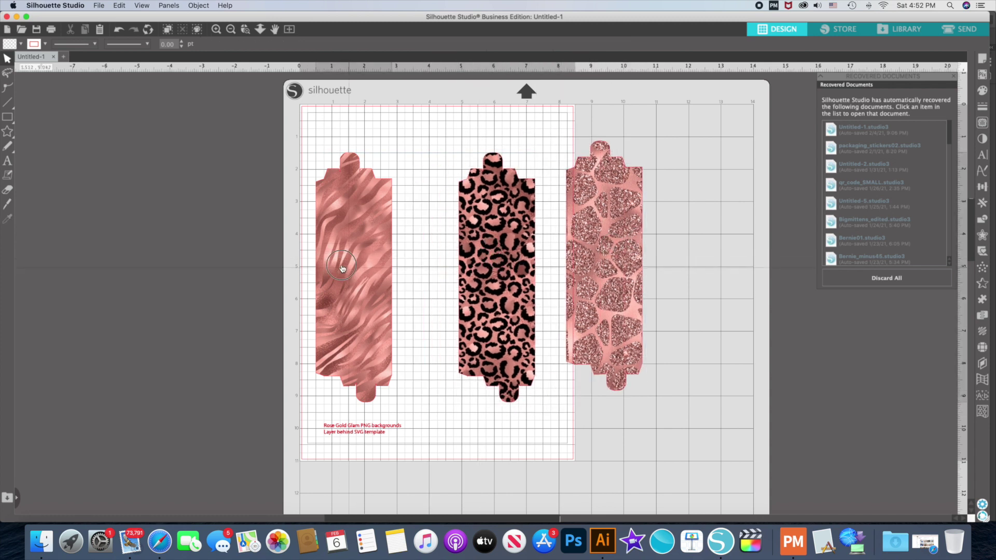
drag(349, 269, 179, 235)
click(204, 244)
click(345, 311)
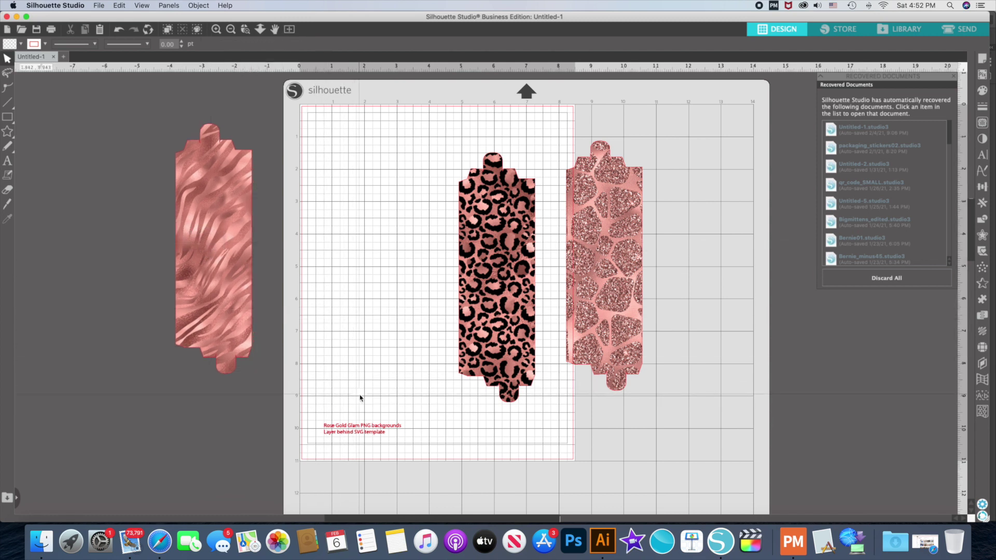
Delete the Rose Gold Glam text note and nudge the leopard shape slightly left
click(362, 425)
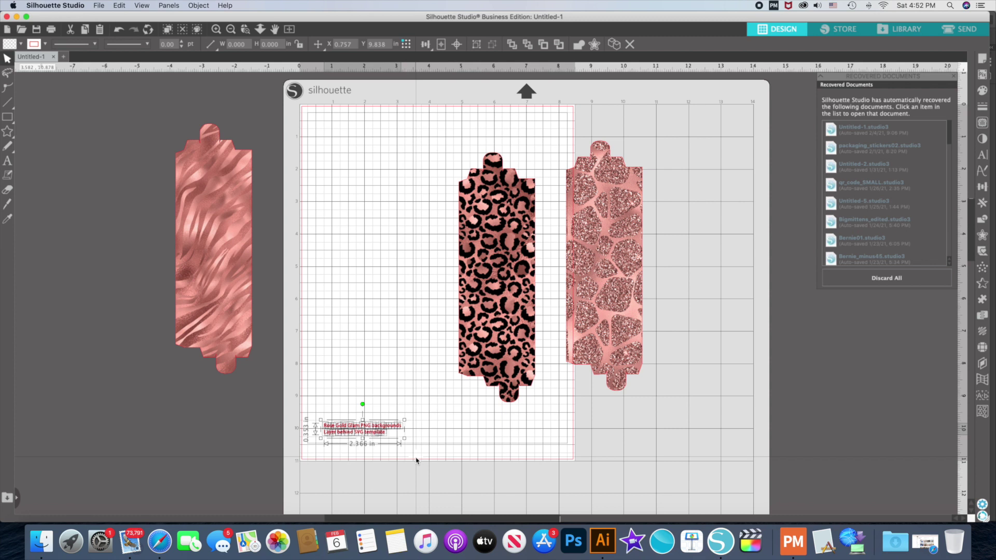
key(Delete)
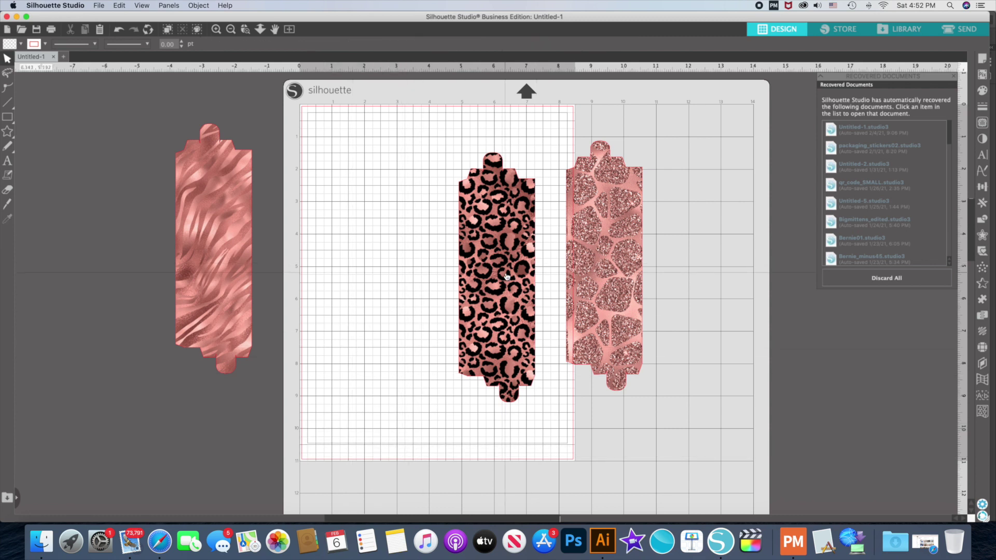
drag(507, 276, 484, 275)
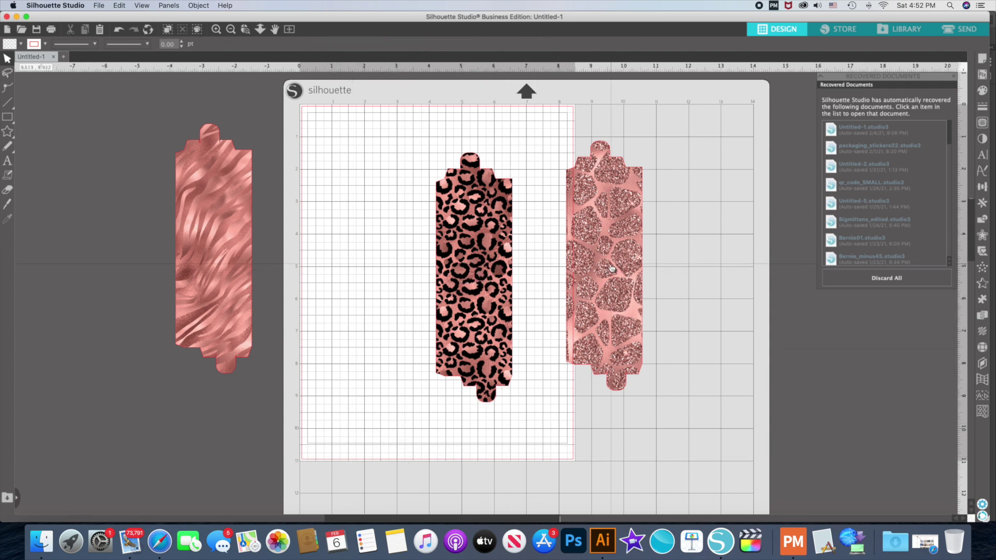
Merge pen_box-01.svg and place its outline to the left of the leopard shape
click(101, 6)
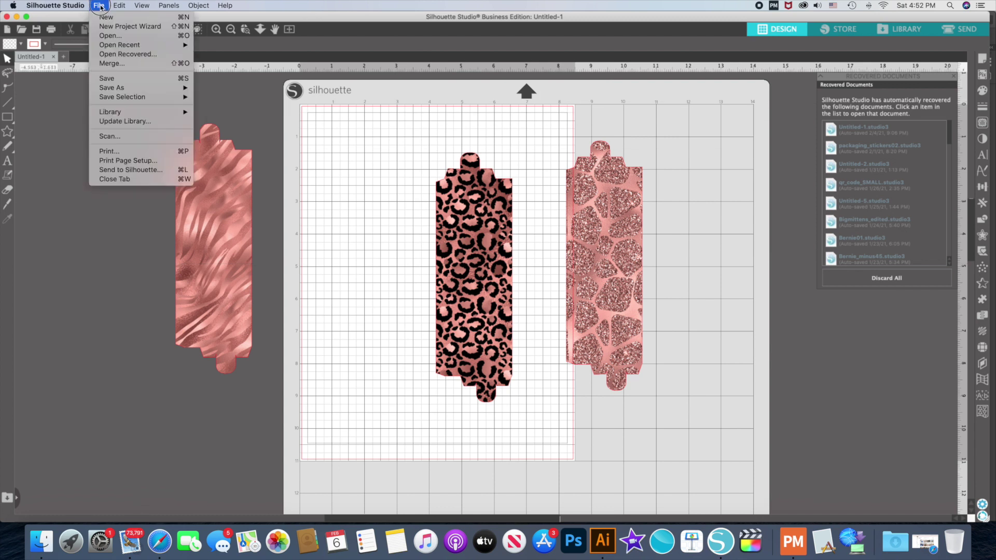
click(114, 64)
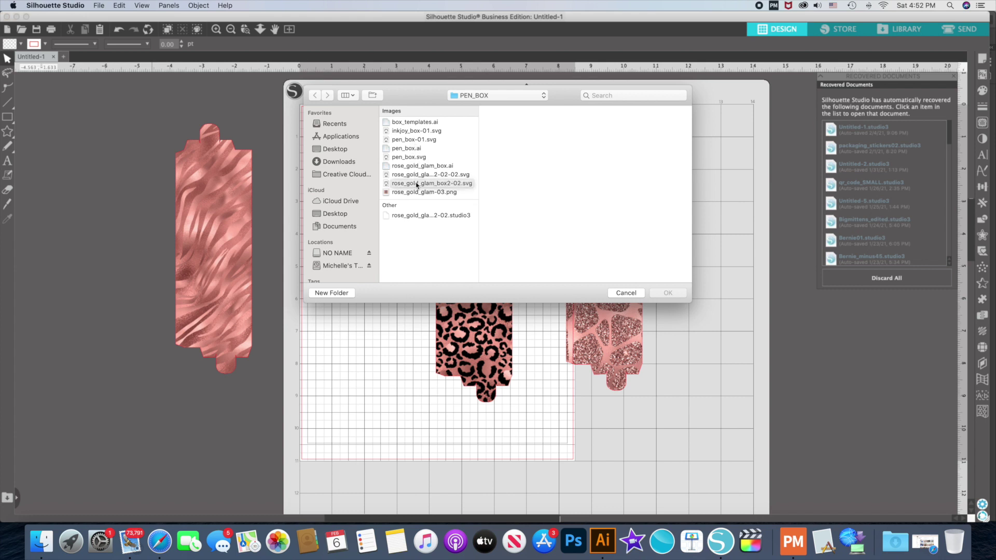
click(415, 140)
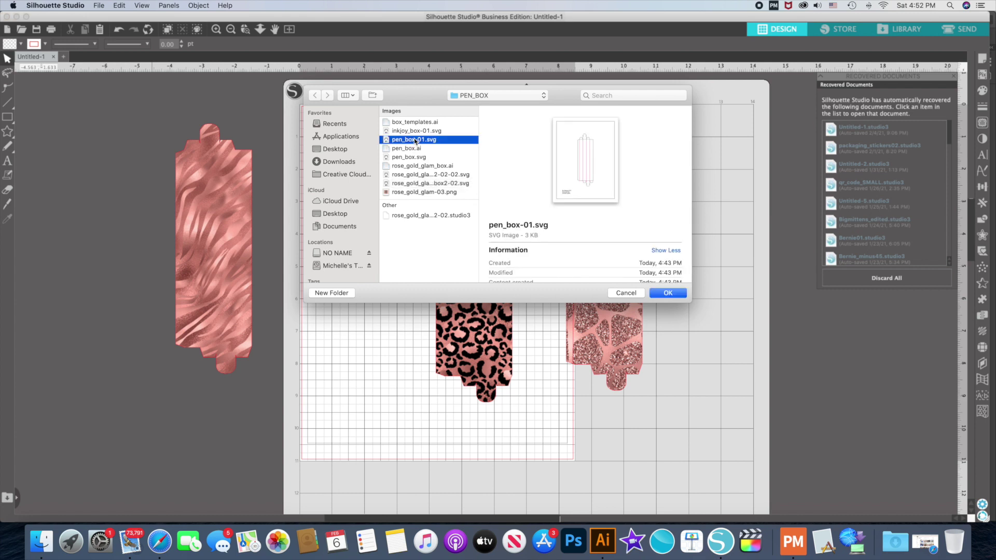
click(669, 294)
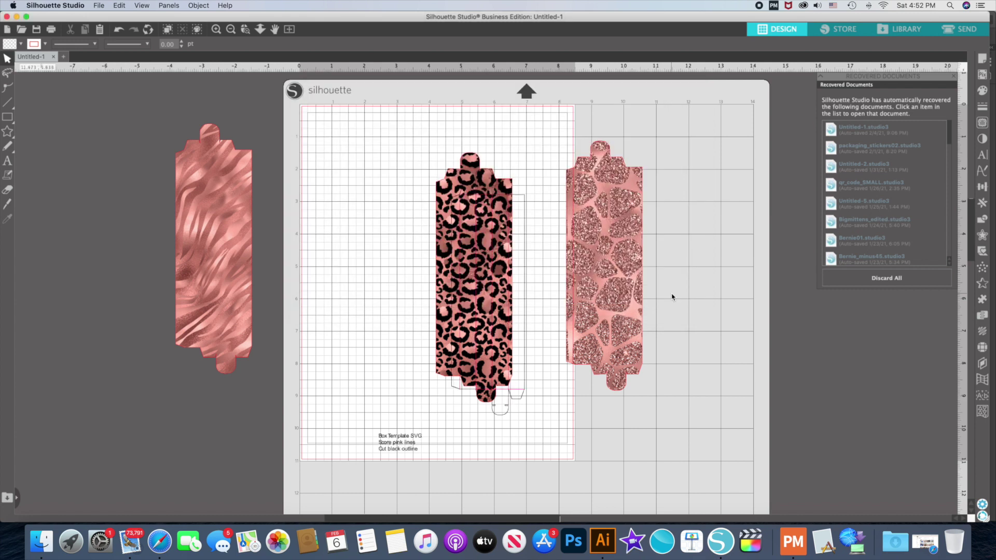
drag(525, 282, 426, 254)
Undo the box outline move and shift the leopard shape left, clear of the outline
click(427, 256)
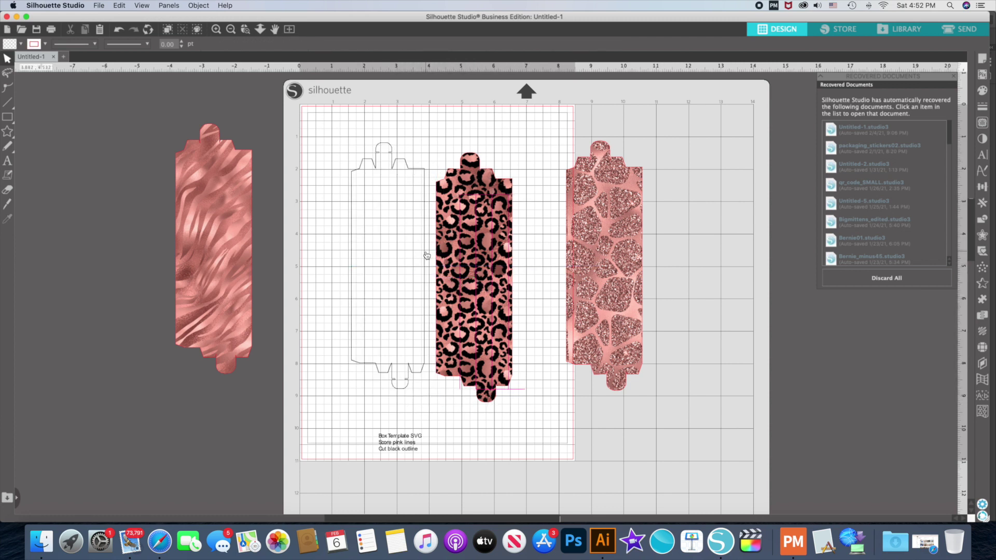
click(426, 256)
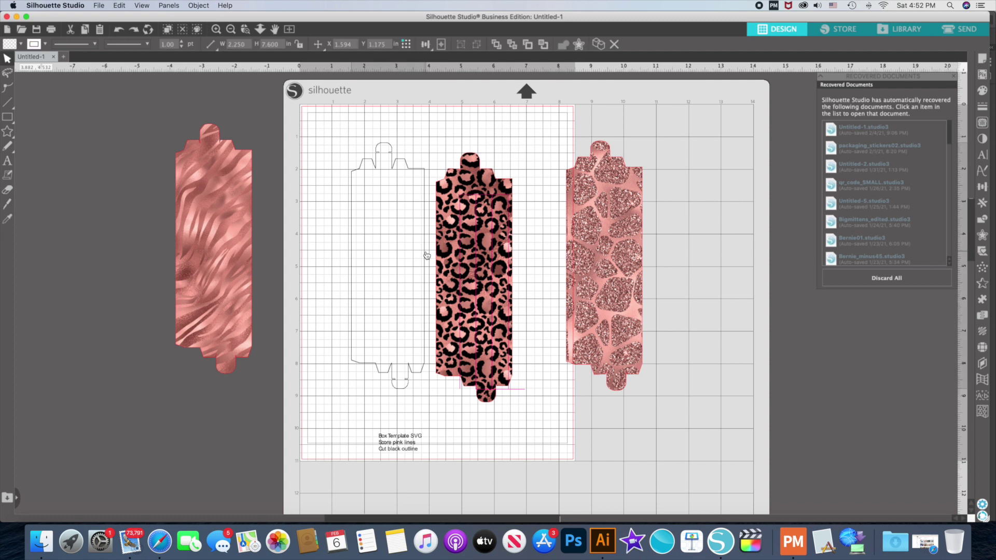
key(super+z)
click(466, 169)
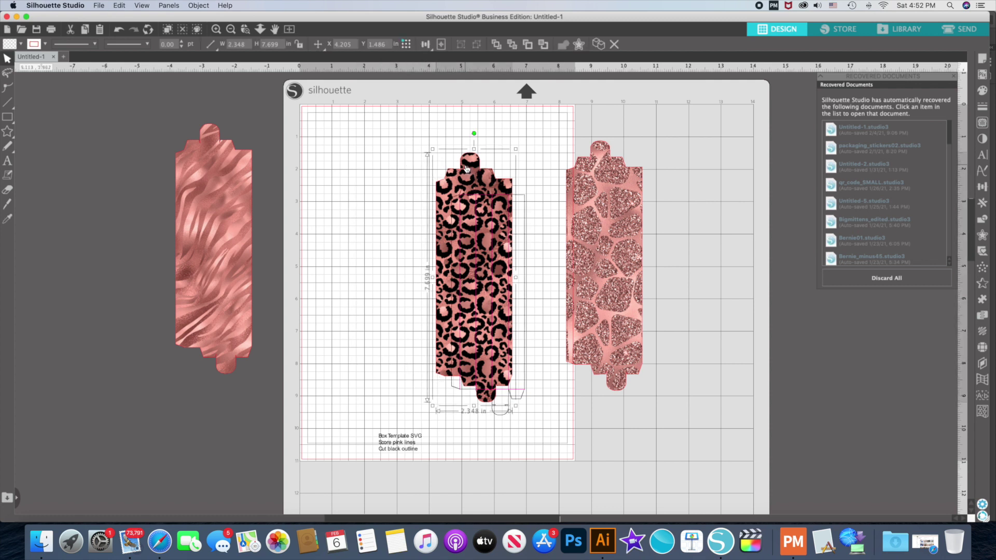
drag(467, 168, 345, 169)
Group the box template parts with Cmd+G and delete the Box Template SVG note
click(498, 180)
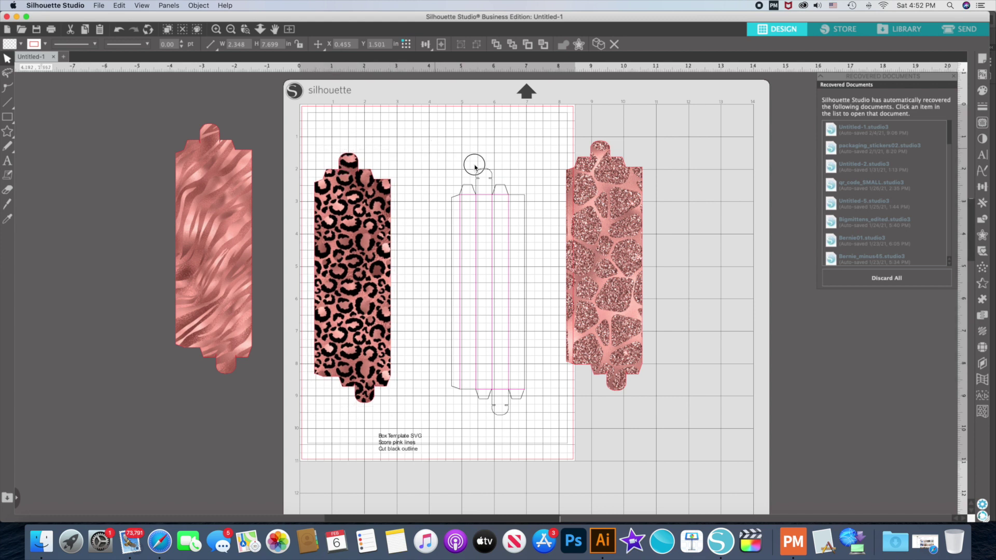
click(499, 180)
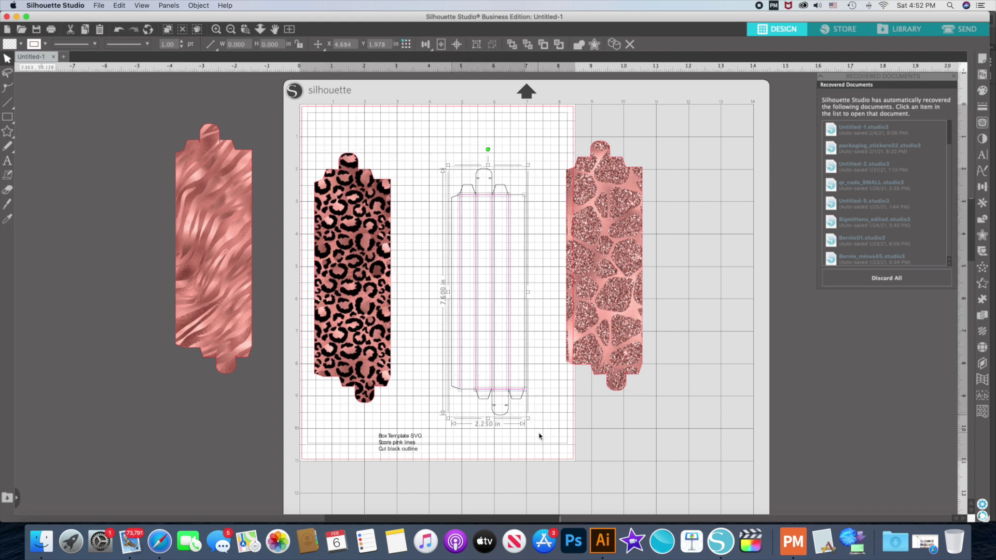
key(super+g)
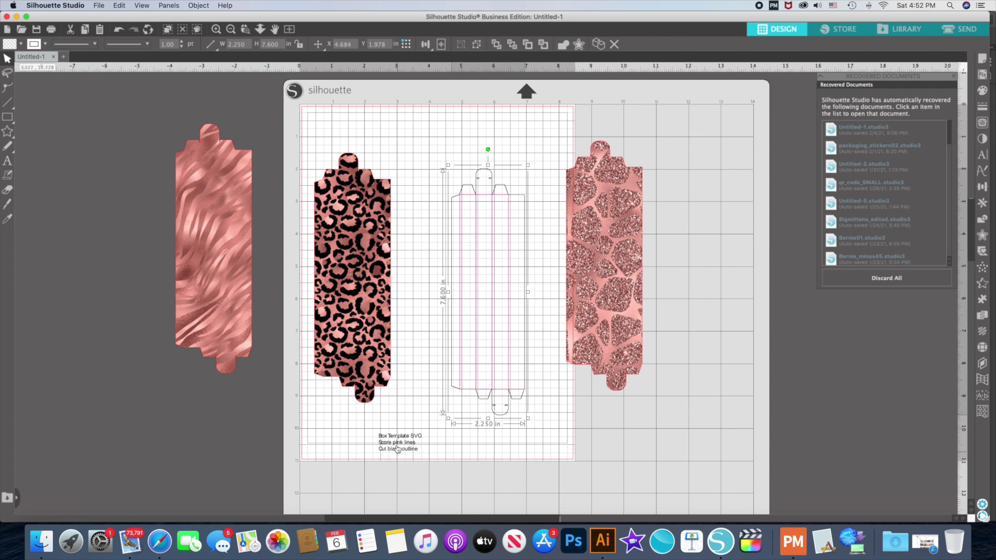
click(376, 432)
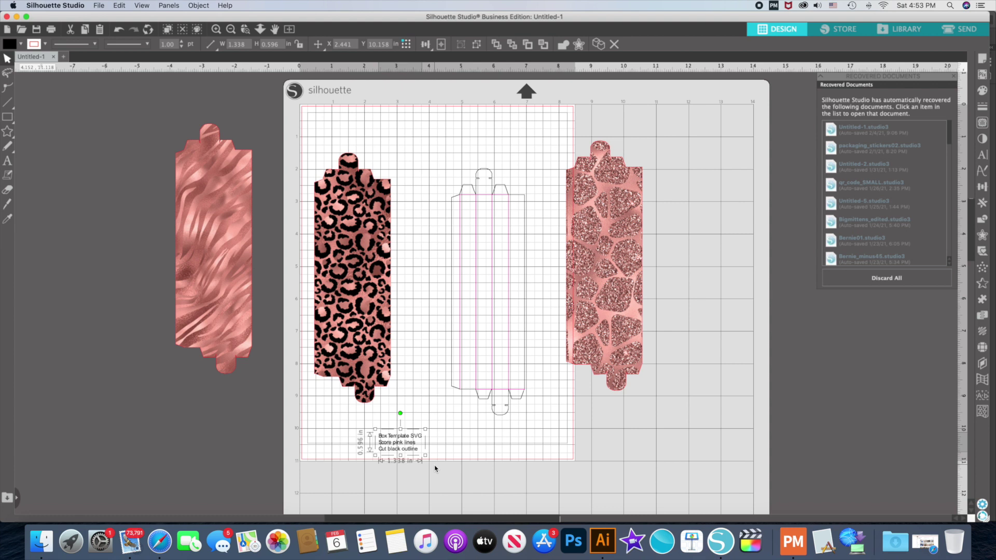
key(Delete)
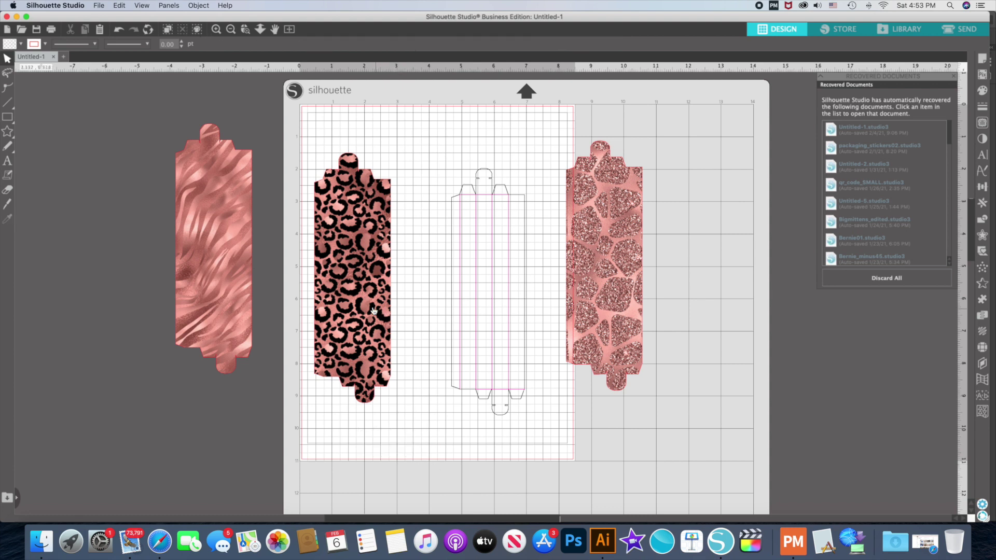
Move the leopard piece off the mat to the right and the box template up-left
drag(370, 300, 734, 333)
click(494, 322)
drag(494, 322, 457, 314)
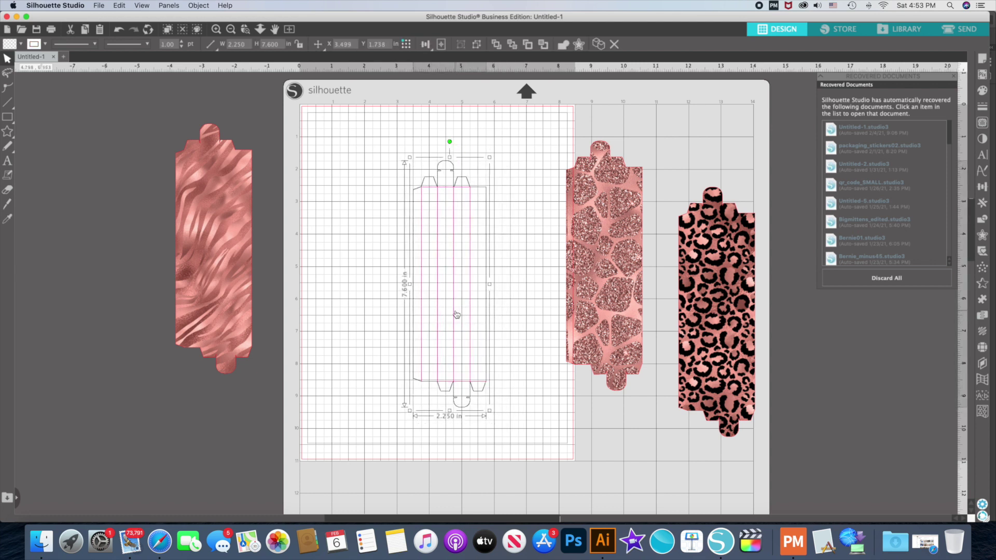
Make two copies of the box template, parking one off the mat left and one right
key(super+d)
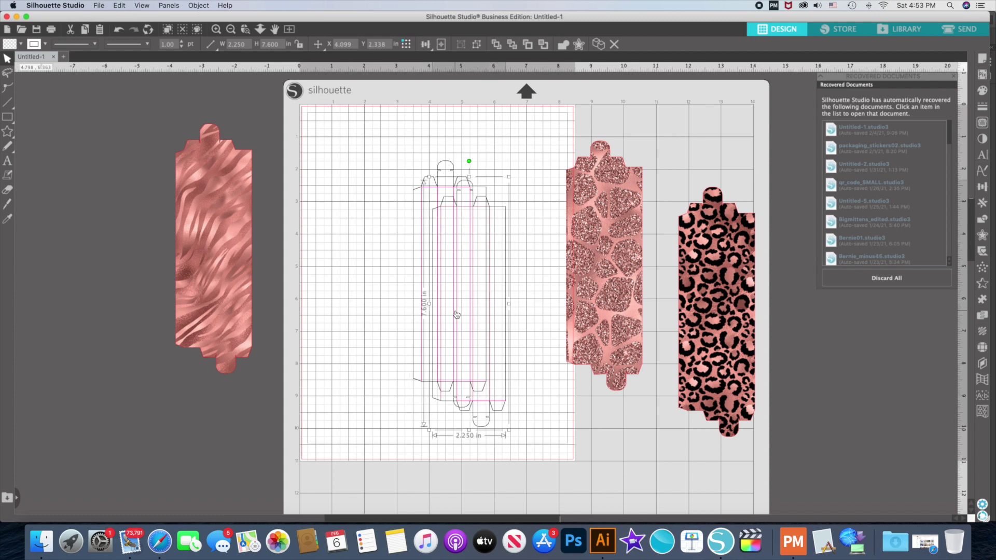
drag(457, 314, 102, 323)
key(super+v)
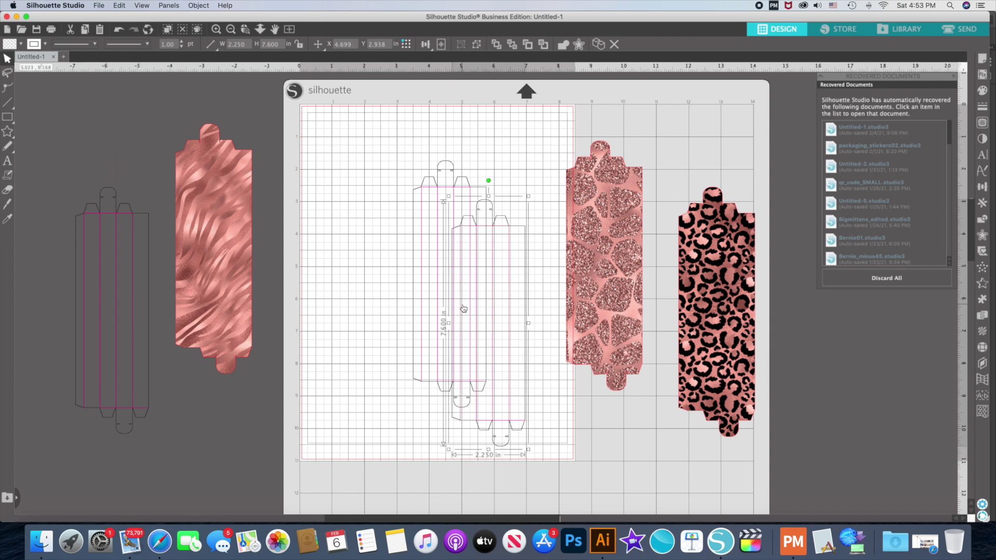
drag(507, 374, 814, 374)
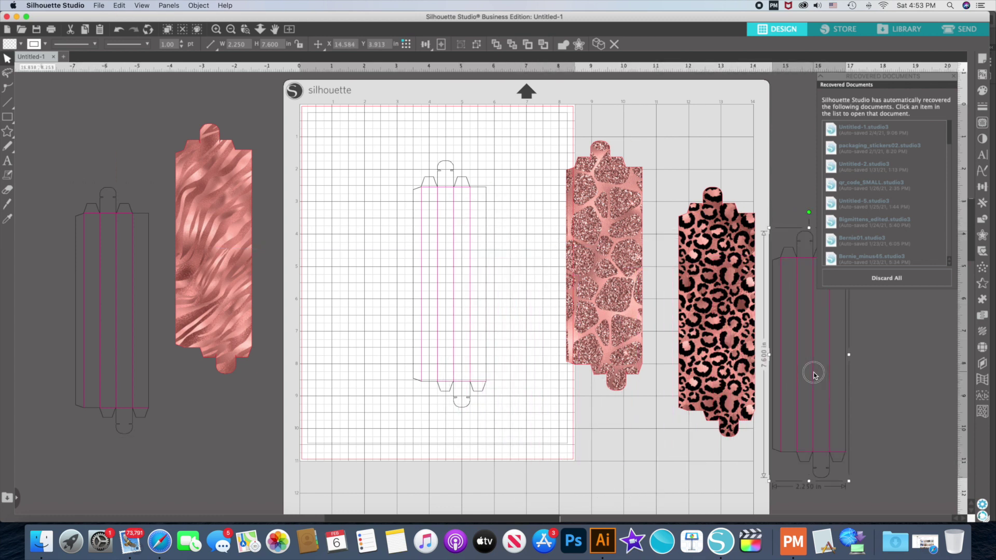
click(472, 298)
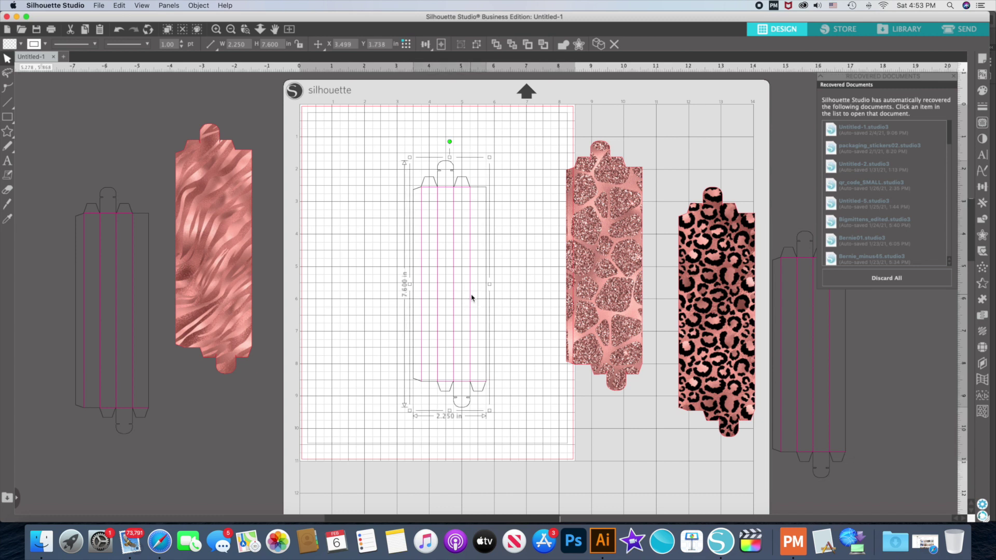
Center the box template and zebra piece on the page, then move the pair off the mat left
click(441, 46)
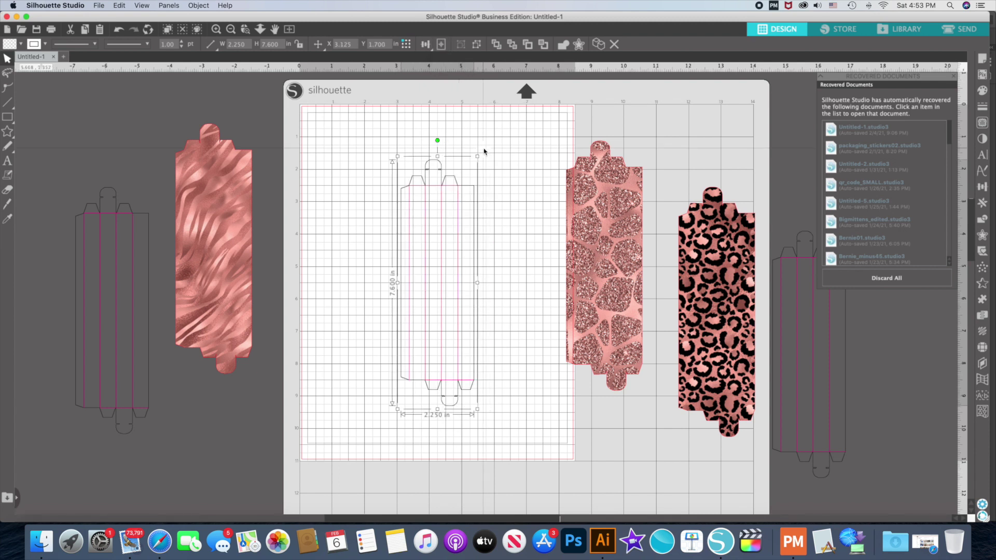
click(229, 171)
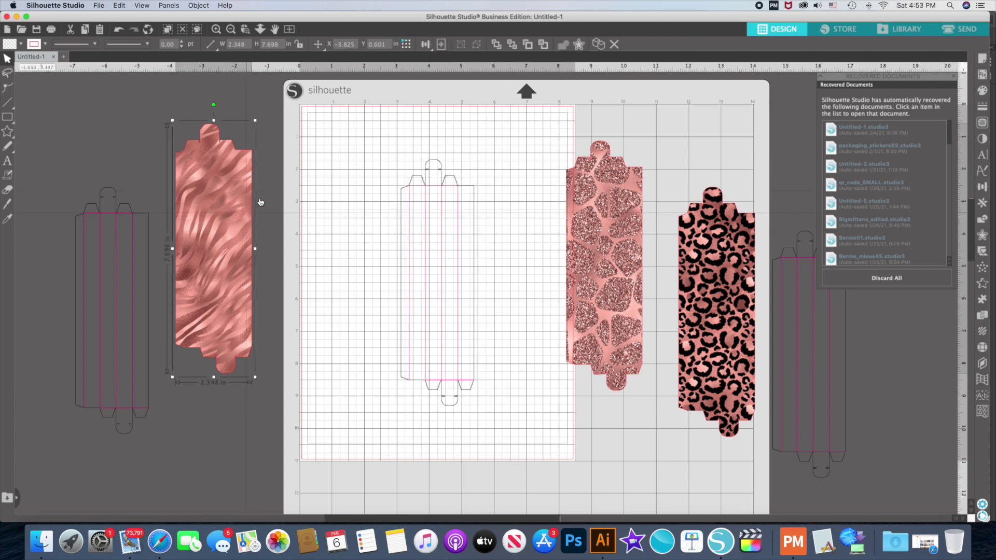
click(442, 45)
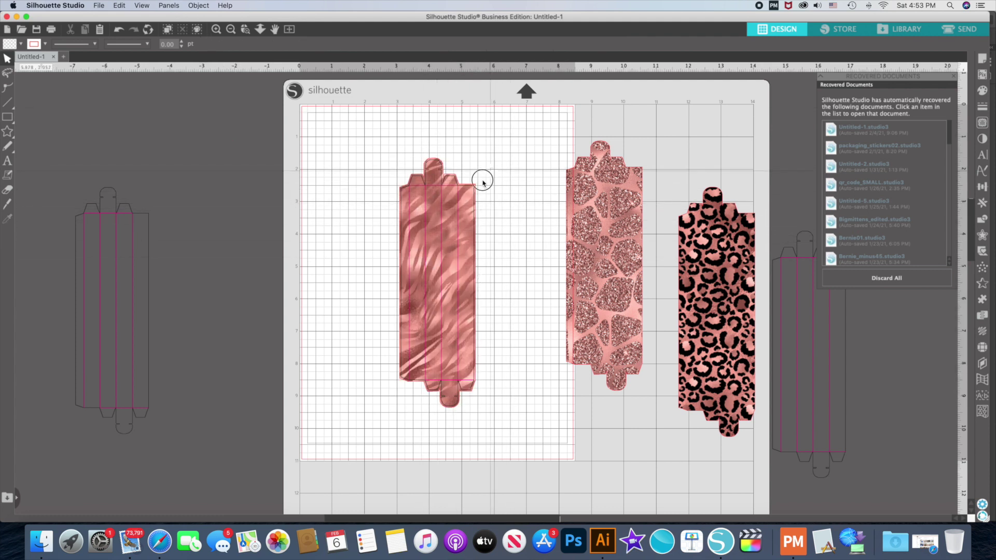
click(463, 205)
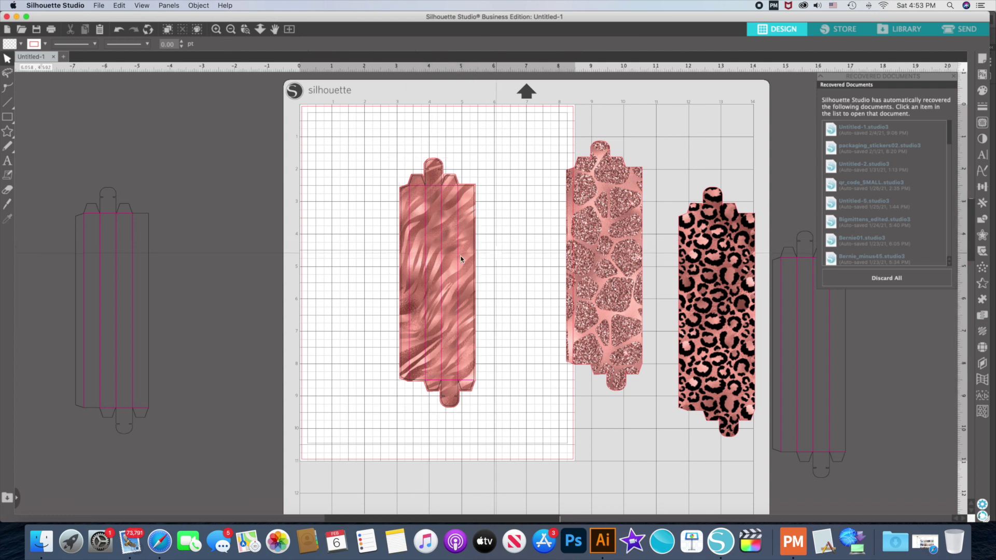
drag(457, 262, 404, 265)
key(super+z)
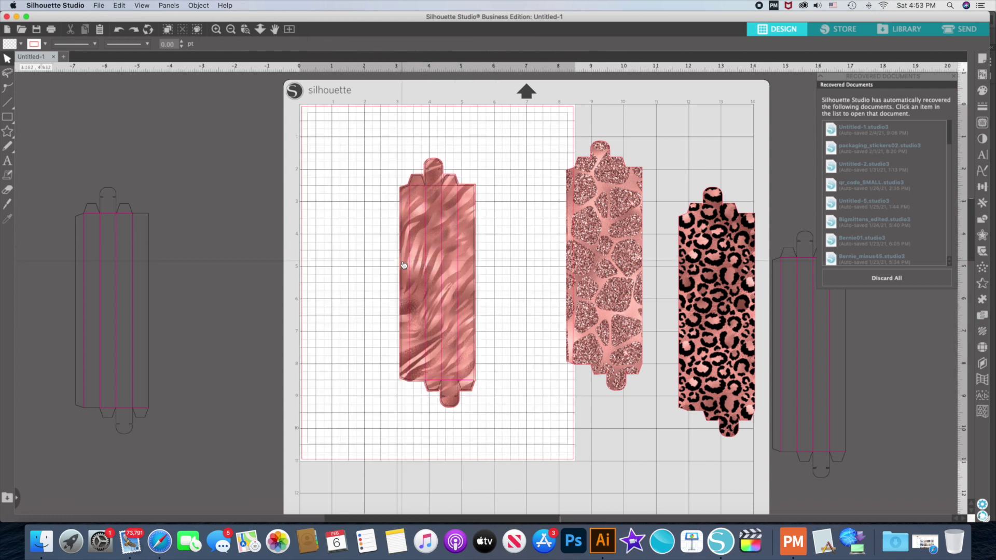
click(479, 215)
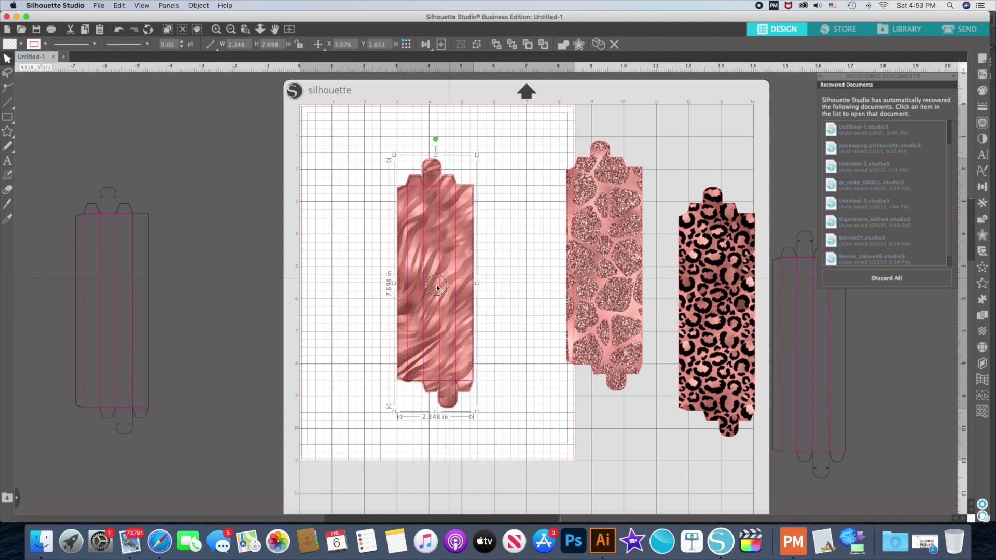
drag(395, 251, 213, 214)
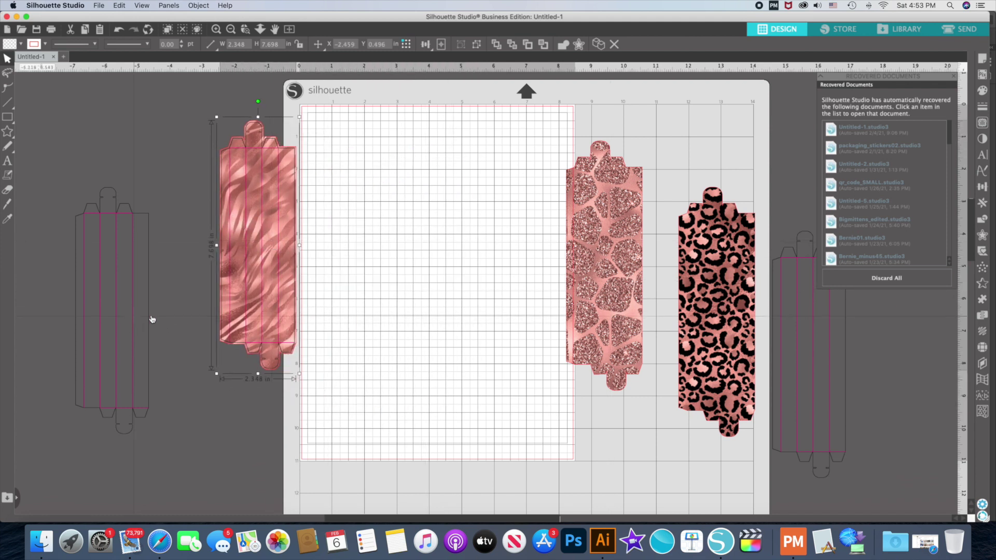
Center the glitter piece and the left template copy together, then move them off the mat left
click(639, 279)
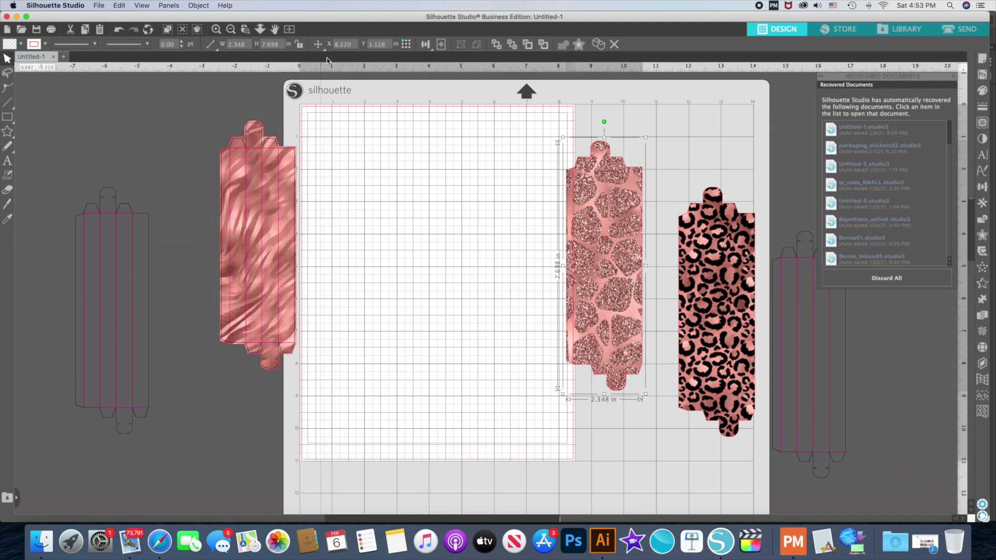
click(445, 45)
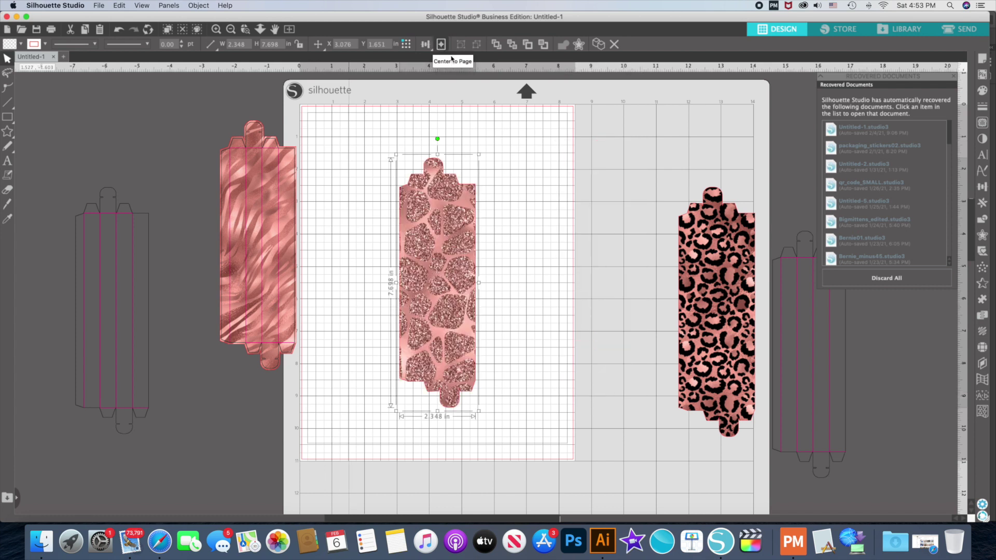
click(133, 291)
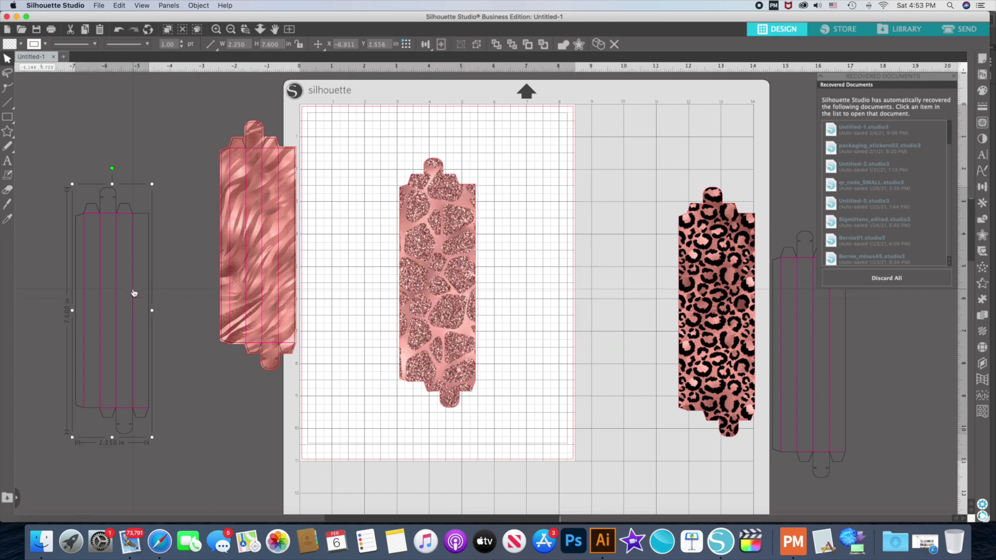
click(442, 45)
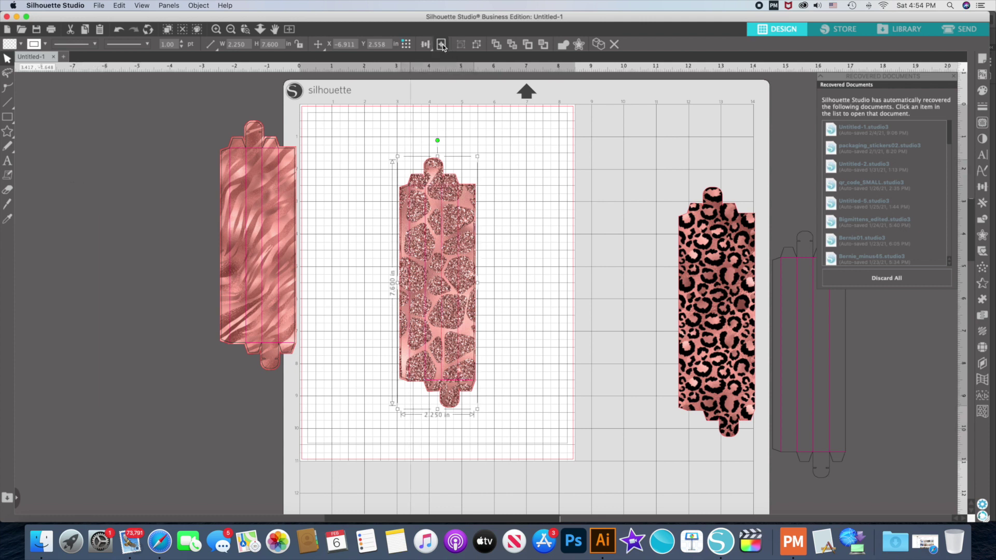
drag(383, 147, 518, 448)
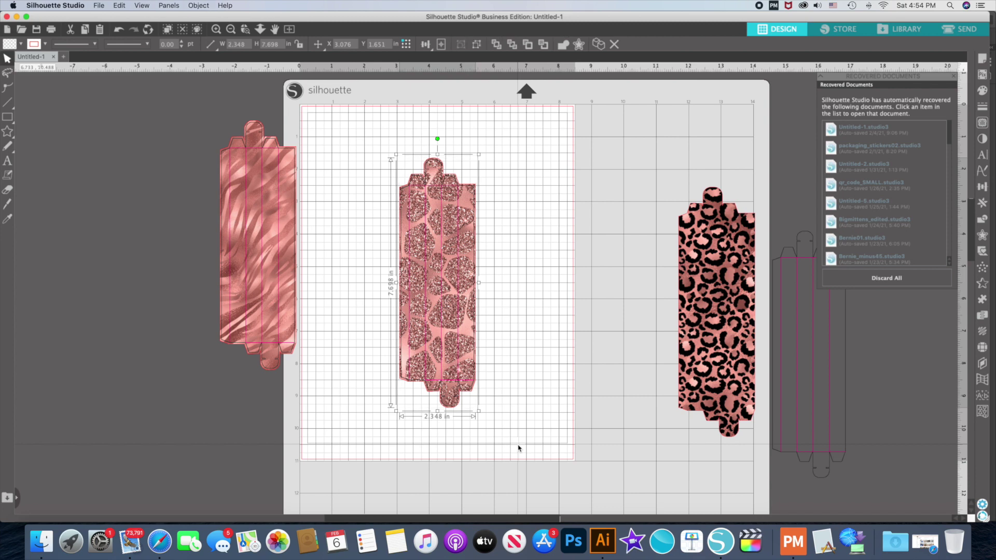
drag(438, 227, 178, 185)
Center the leopard piece and right template copy together, then move the pair off the page right
click(692, 270)
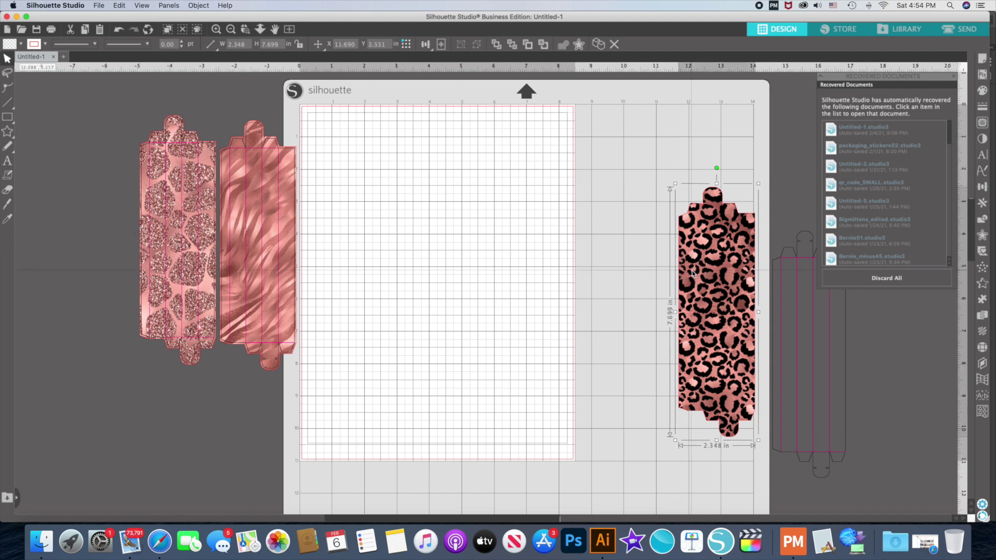
click(442, 46)
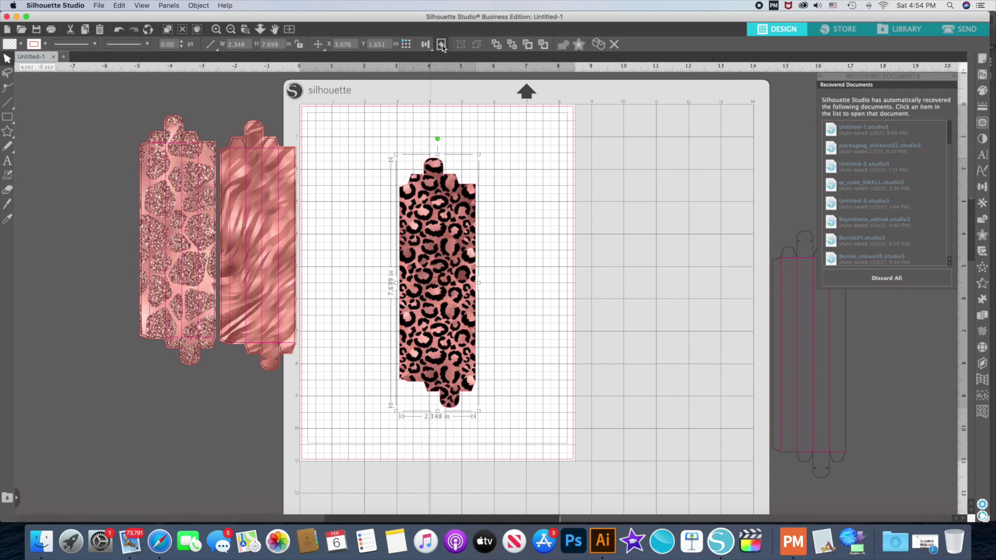
click(815, 336)
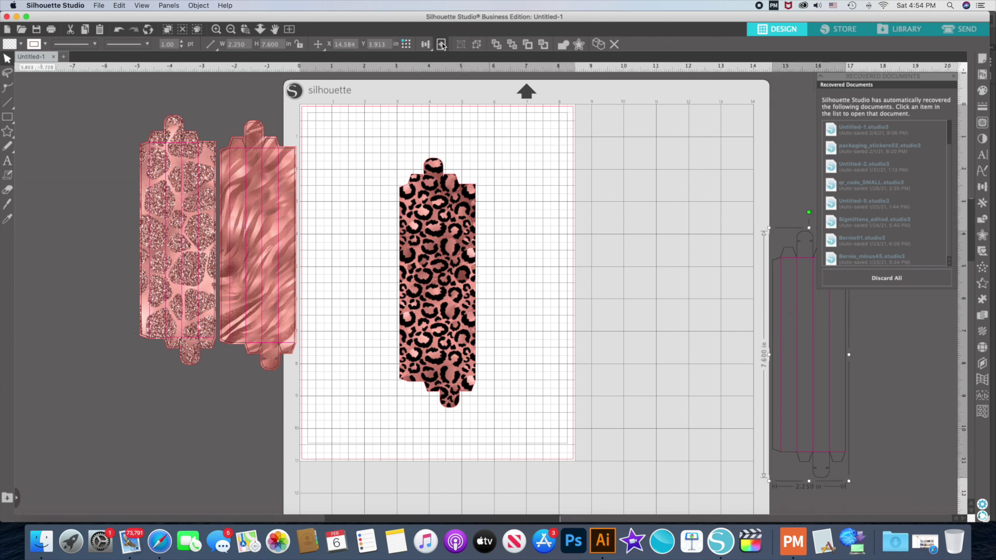
drag(780, 358, 732, 349)
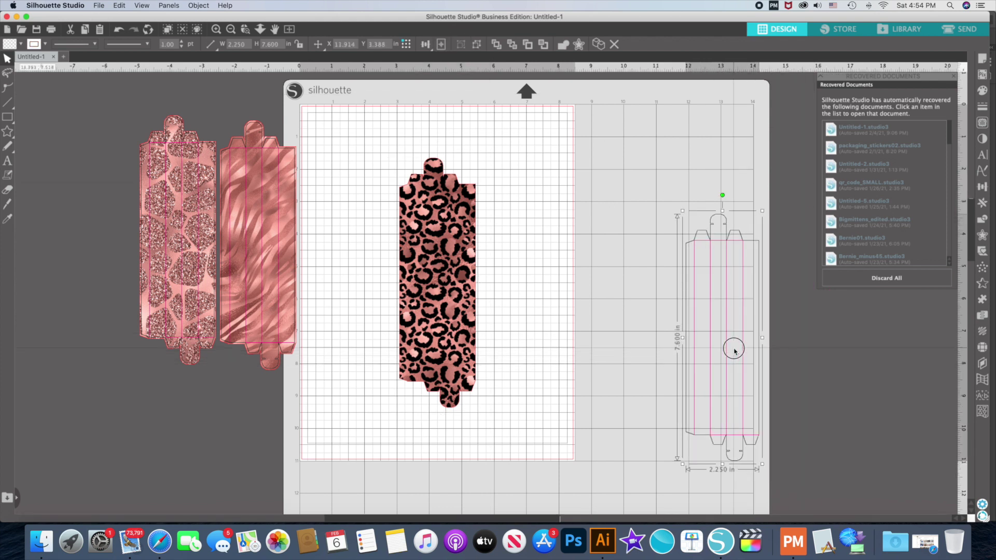
click(441, 45)
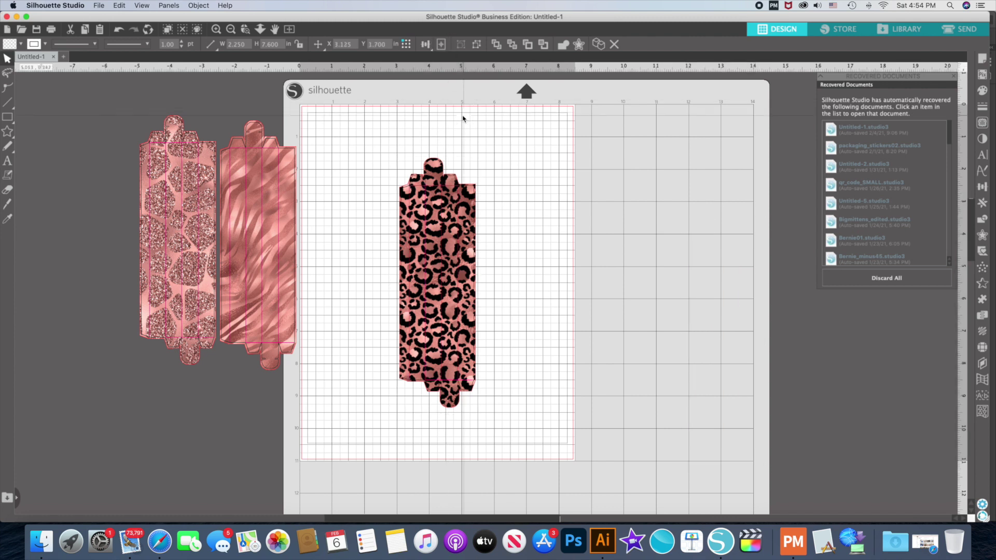
drag(389, 131, 506, 321)
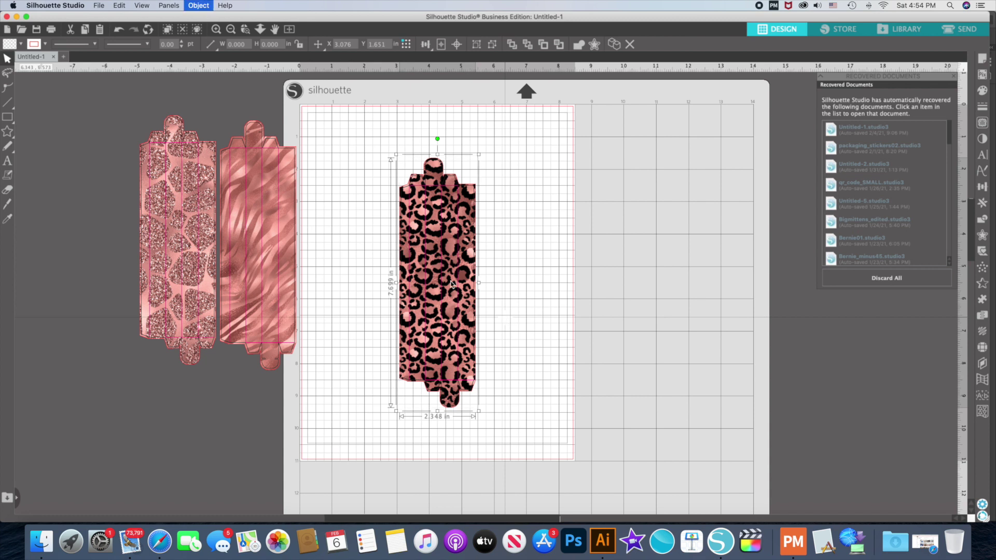
drag(475, 249, 633, 251)
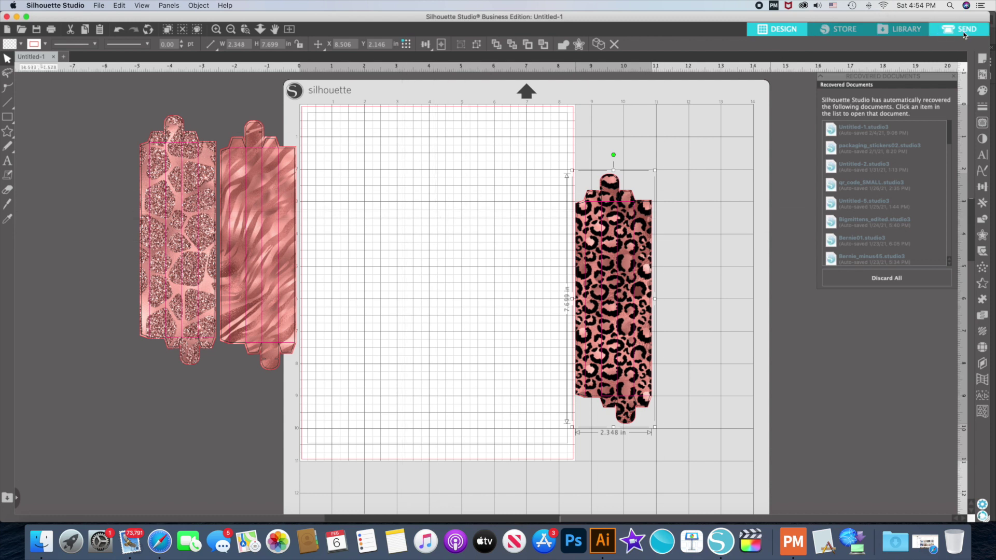
Switch registration marks on in Page Setup with the inset reduced to 0.394 in
click(953, 75)
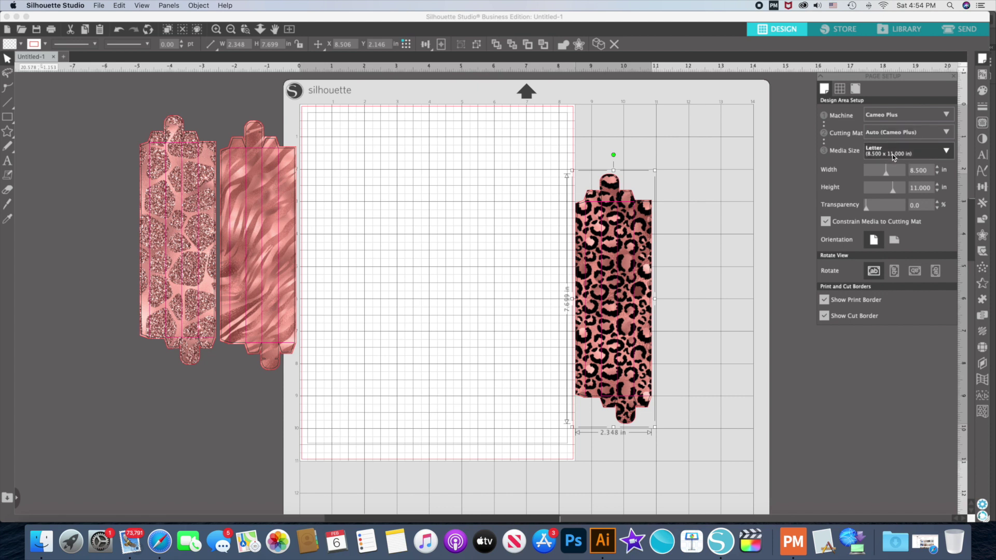
click(855, 88)
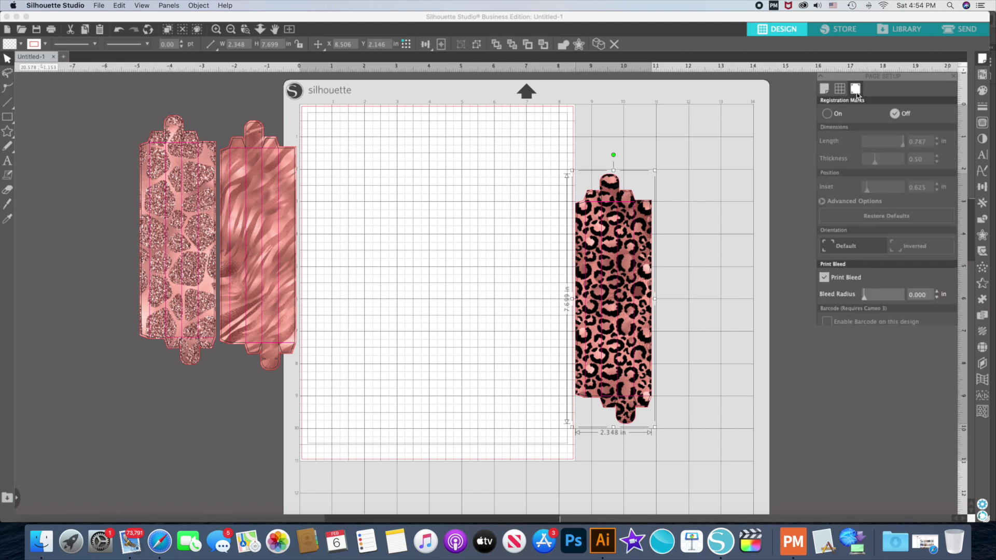
click(827, 114)
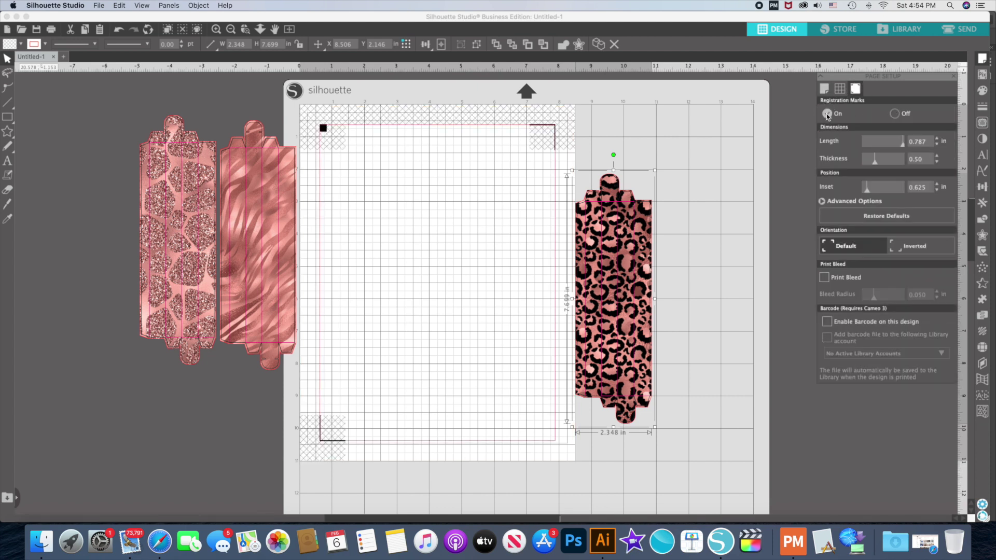
drag(868, 192, 861, 194)
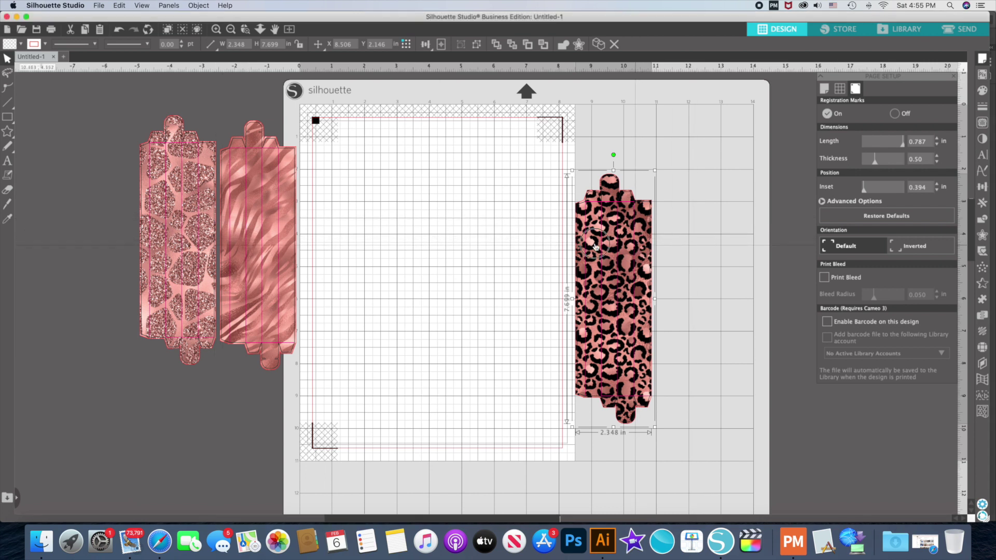
Line up the zebra, leopard and glitter templates in a row on the page, then zoom into their tops
drag(647, 250, 463, 226)
drag(242, 244, 332, 272)
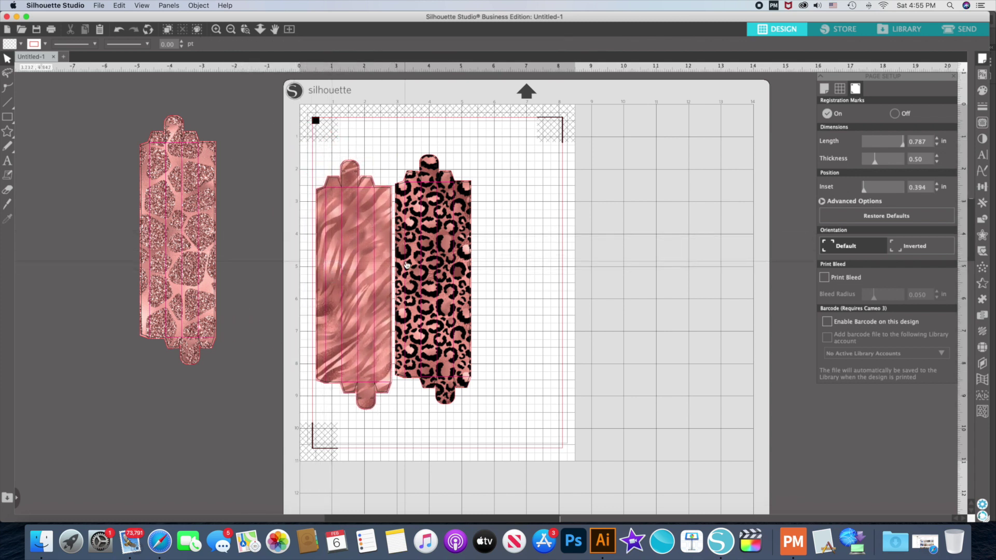
drag(433, 263, 436, 265)
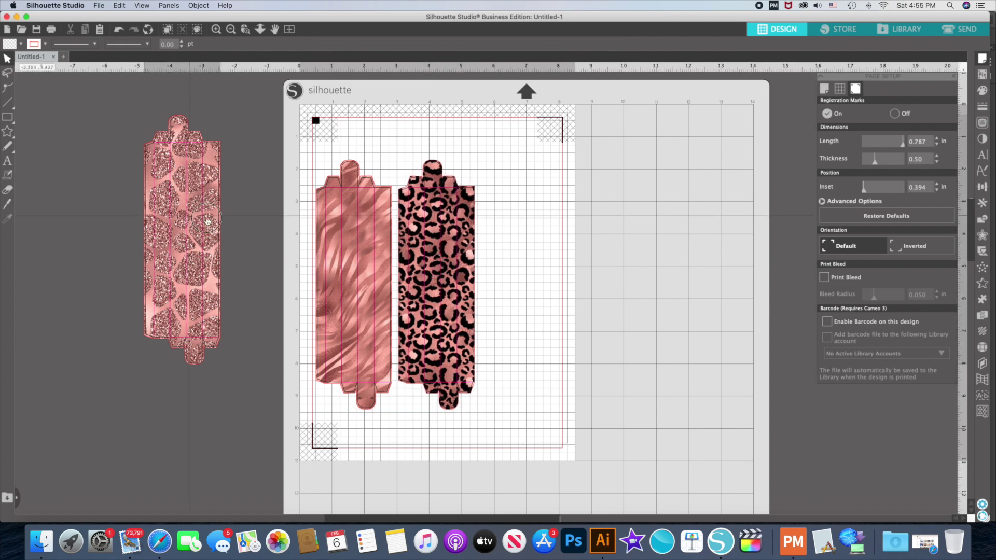
drag(185, 218, 527, 263)
click(596, 257)
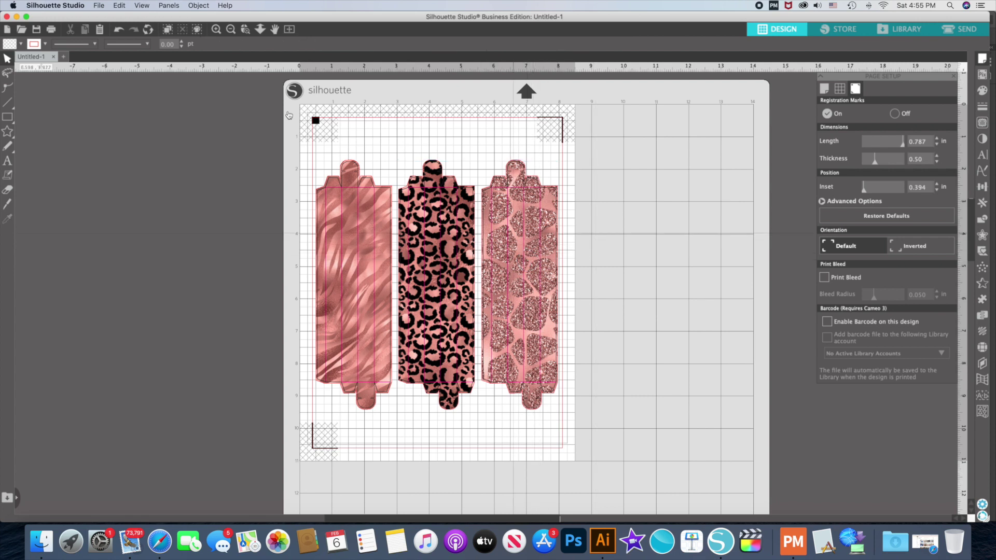
click(245, 29)
drag(300, 147, 582, 262)
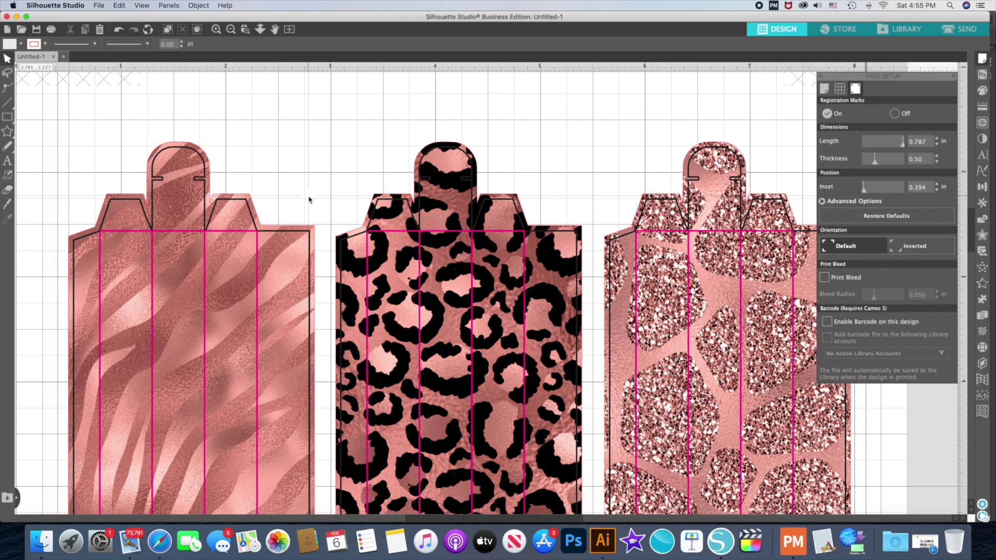
Zoom to fit with Cmd+1 and scroll to confirm all three templates sit inside the registration marks
key(super+1)
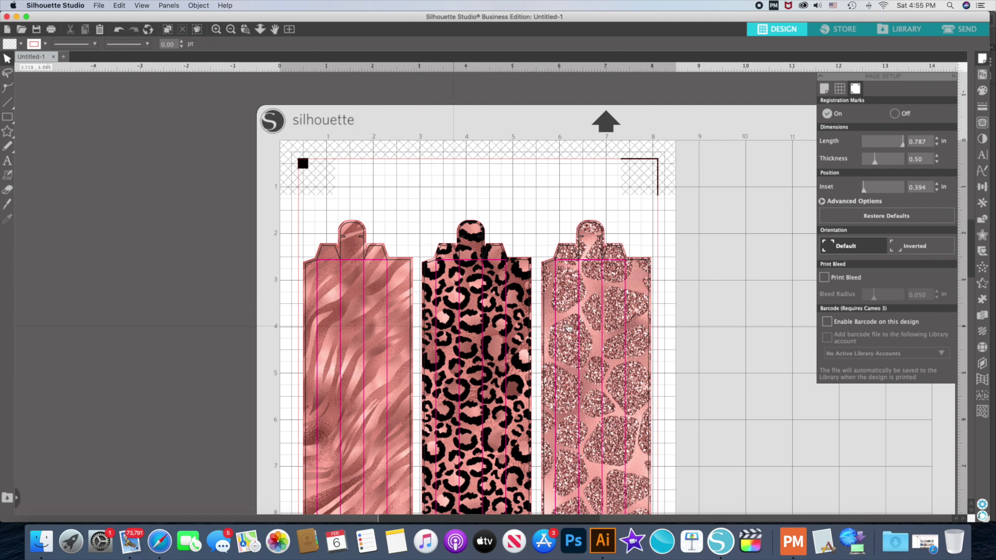
scroll(708, 286, down, 5)
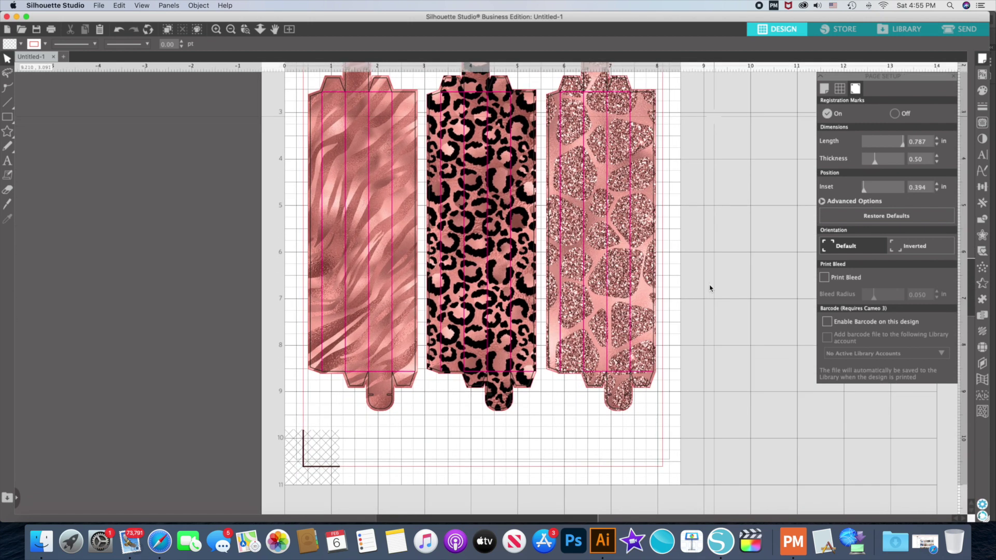
scroll(710, 288, up, 2)
scroll(710, 288, right, 2)
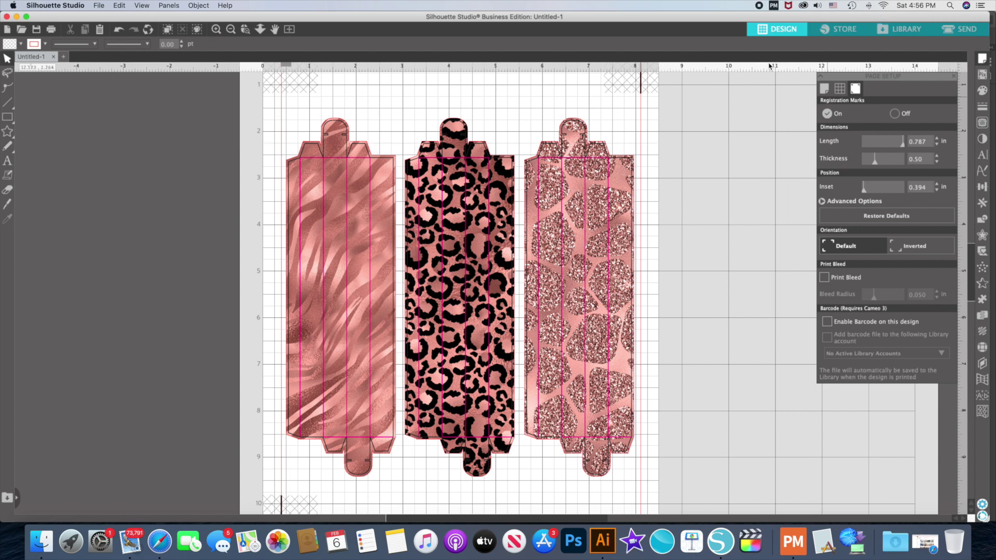
key(super+p)
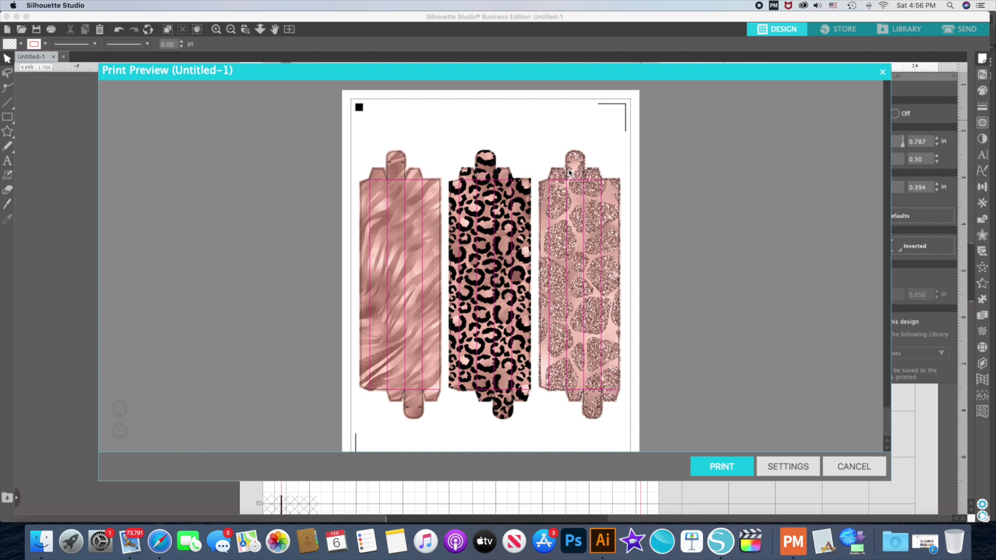
click(789, 468)
click(543, 230)
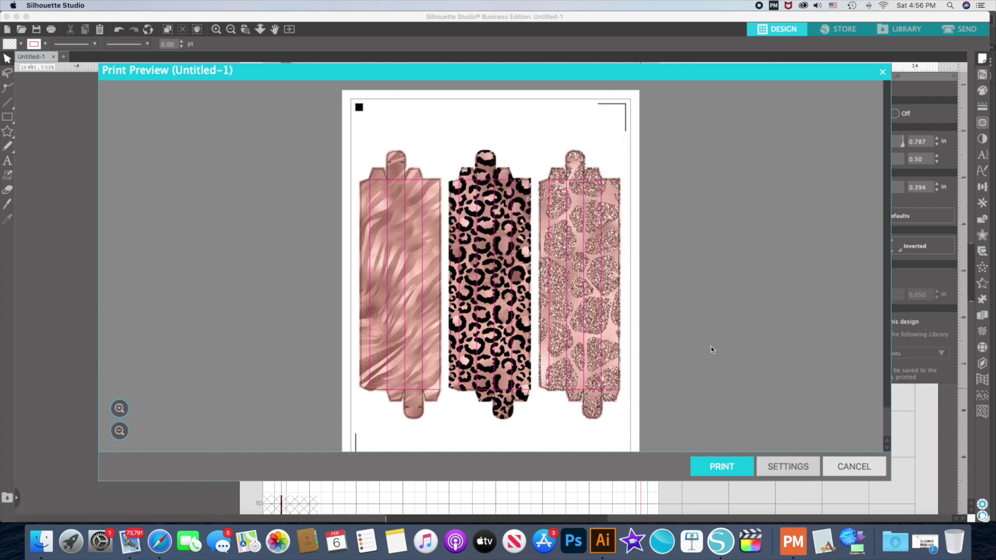
Leave the print preview and select all three pen box templates to change their line colour
click(856, 467)
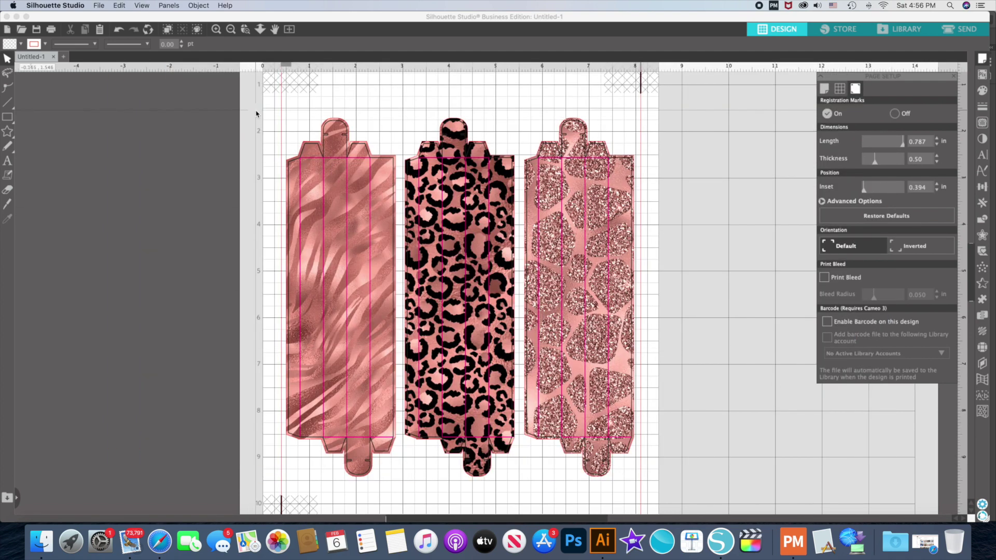
drag(256, 107, 686, 447)
scroll(689, 452, down, 2)
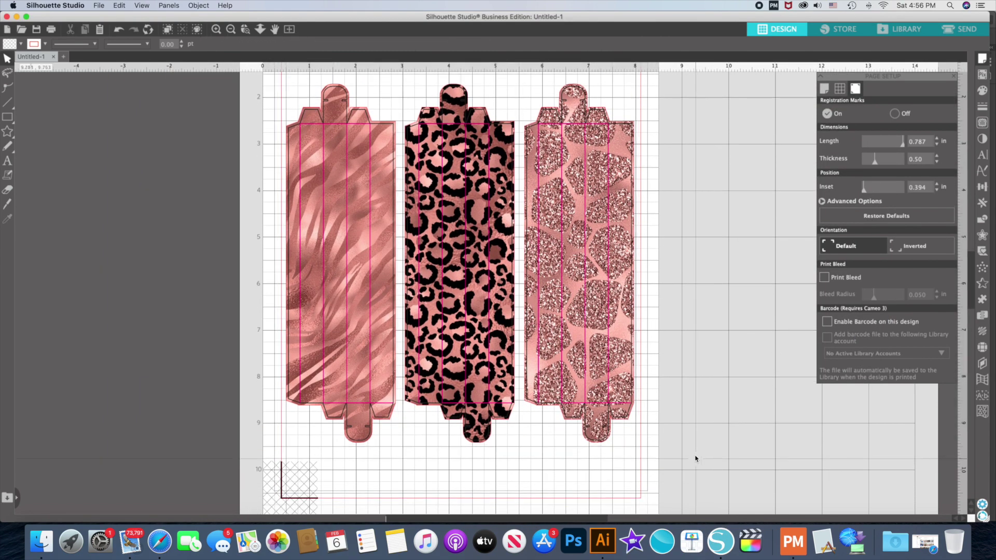
click(622, 427)
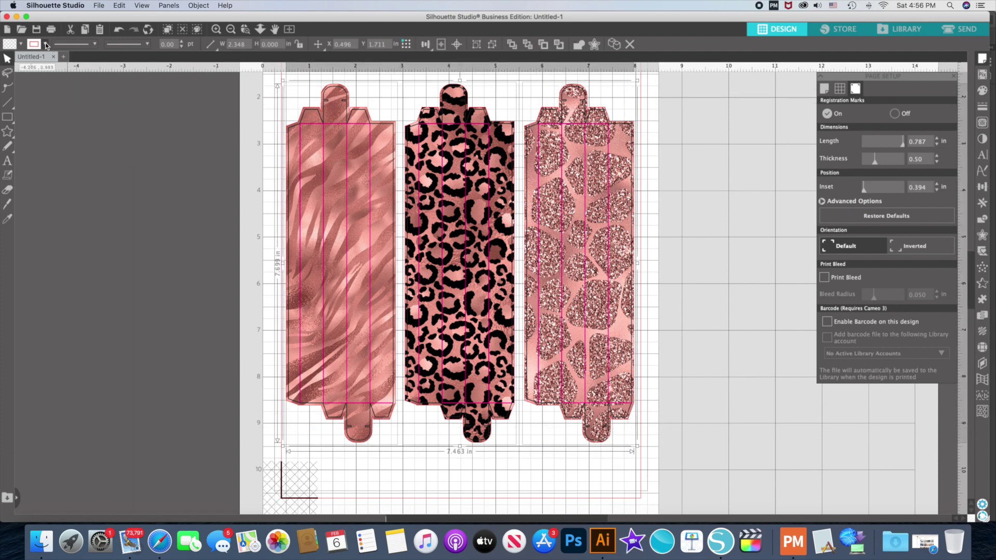
click(46, 45)
Set the three templates' line colour to No Color, deselect them, and reopen the print preview
click(35, 59)
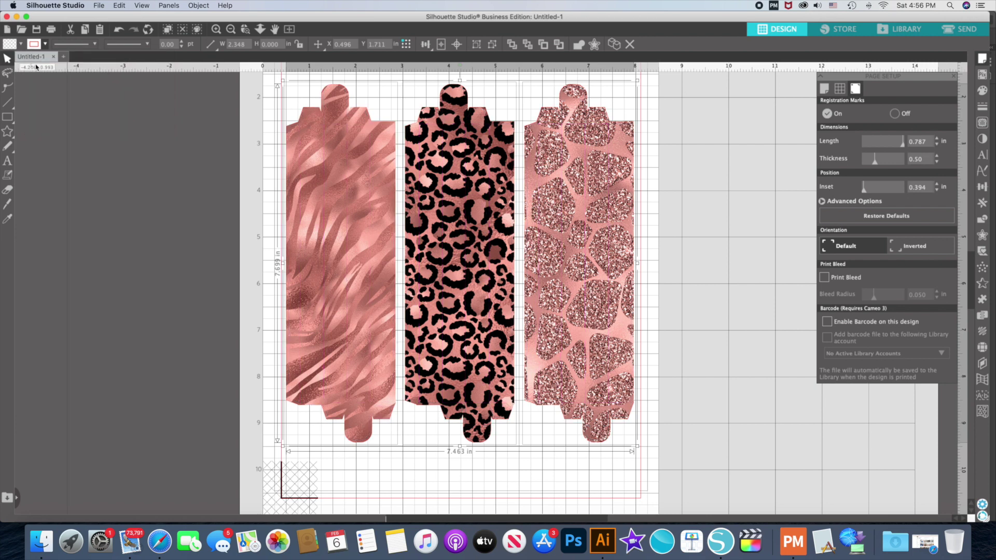
click(147, 185)
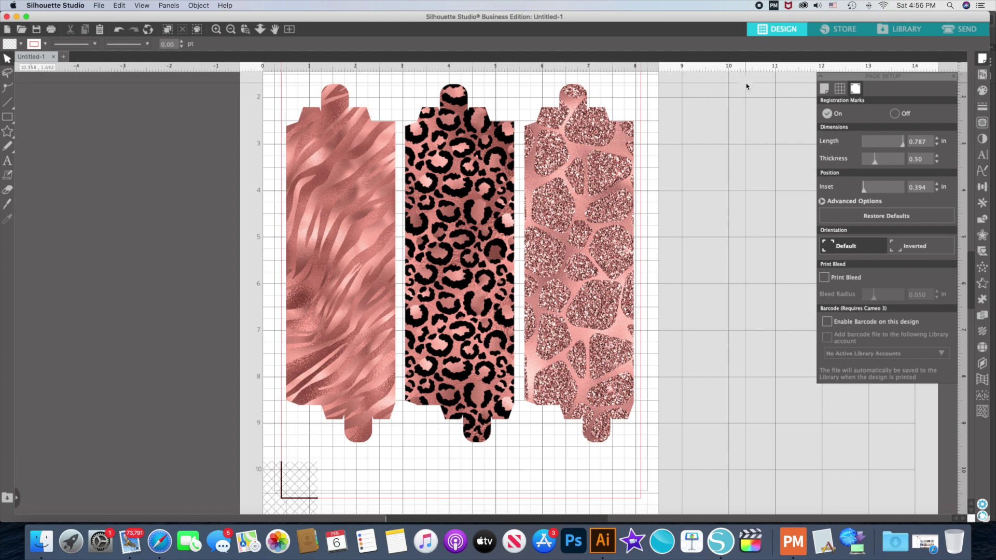
key(super+p)
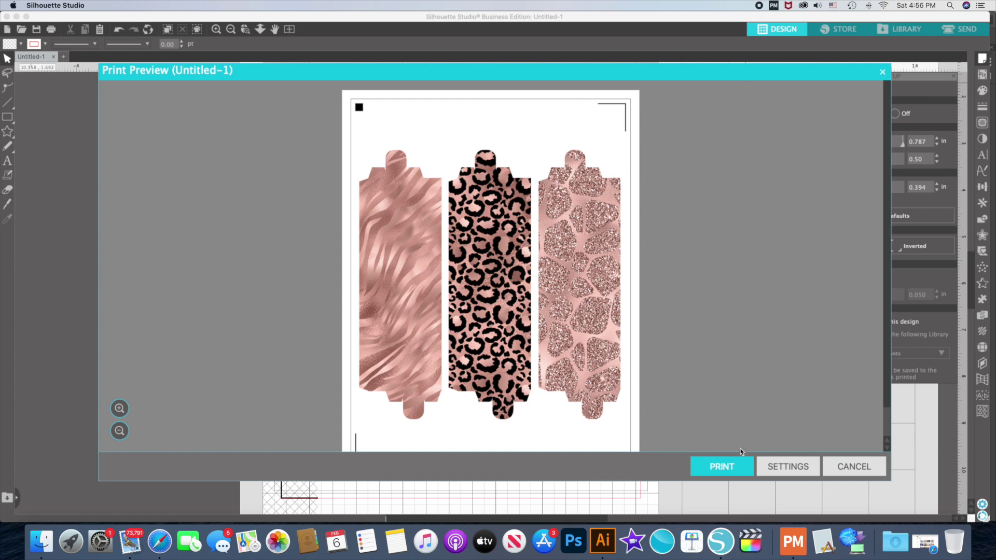
Print the page on the HP Color LaserJet M254dw with Heavy 111-130g media type
click(733, 466)
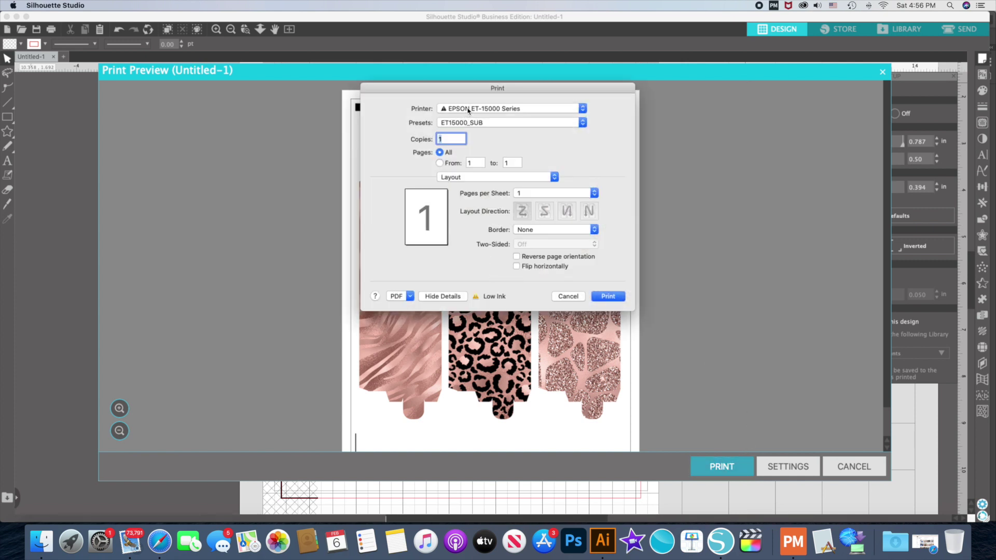
click(467, 110)
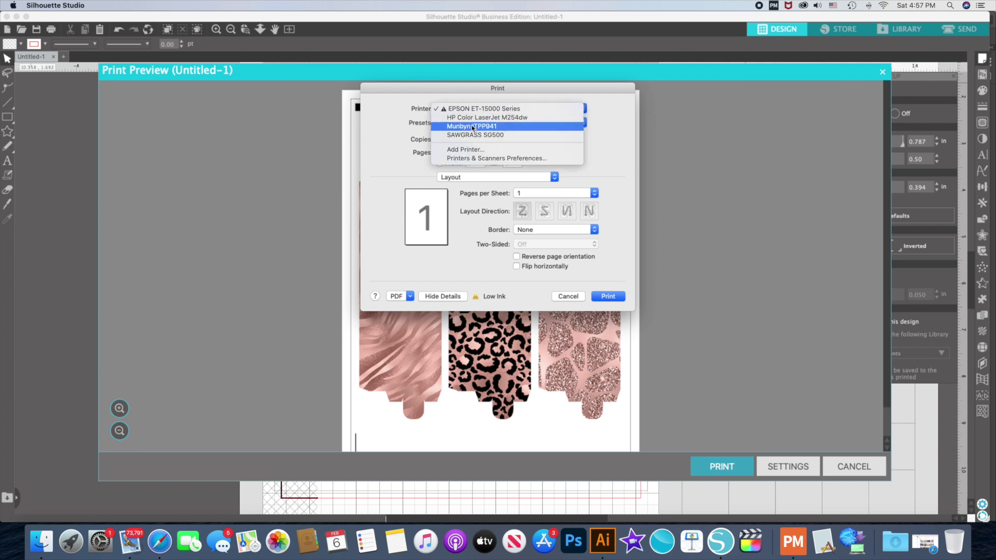
click(472, 118)
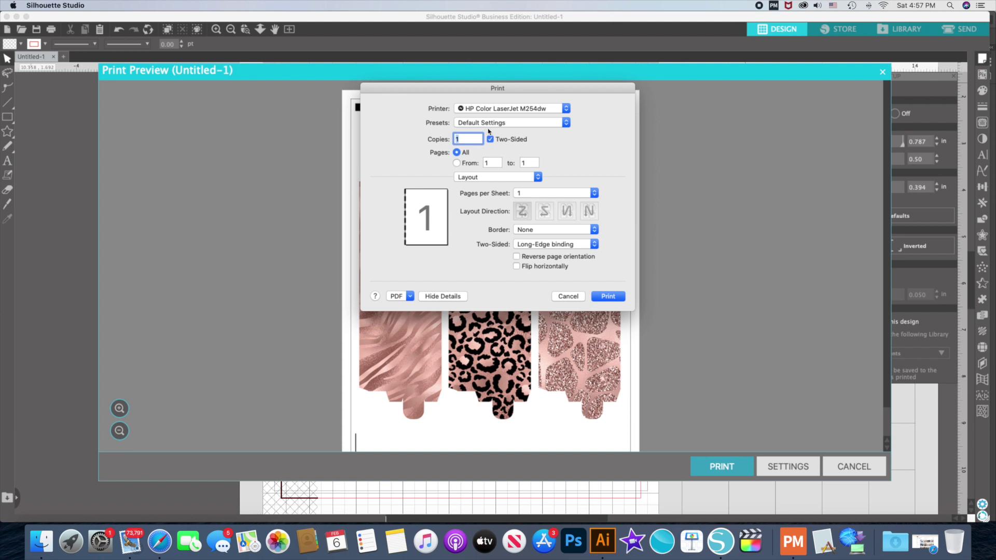
click(497, 178)
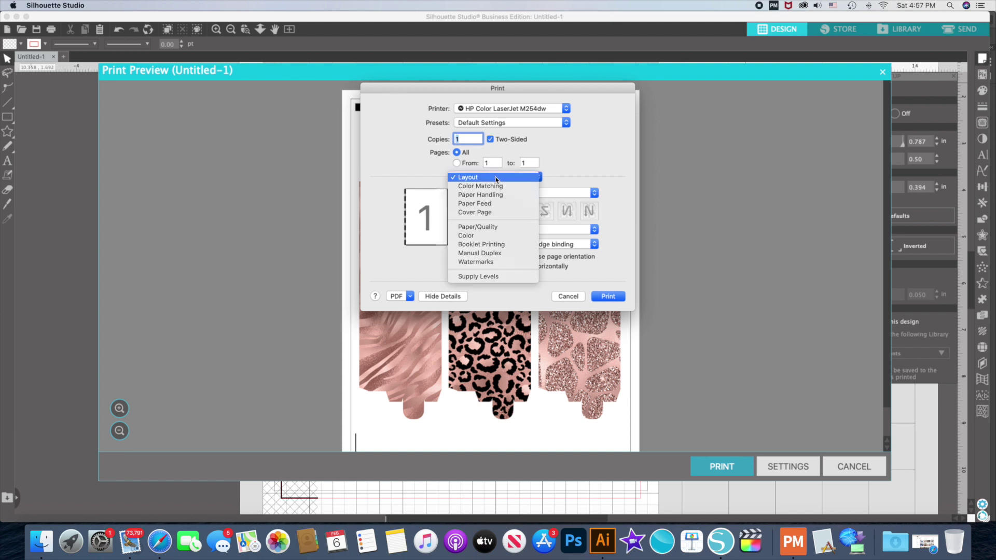
click(494, 229)
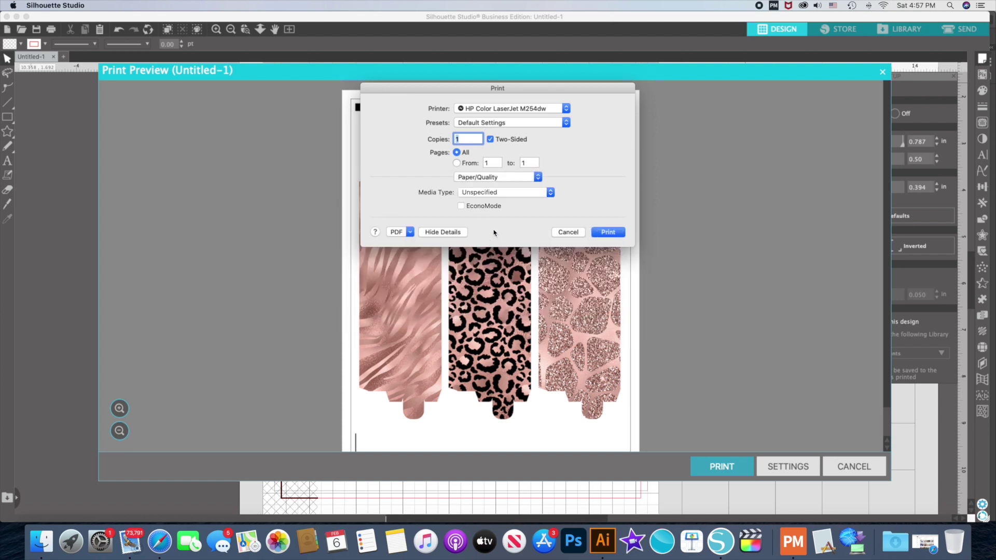
click(506, 193)
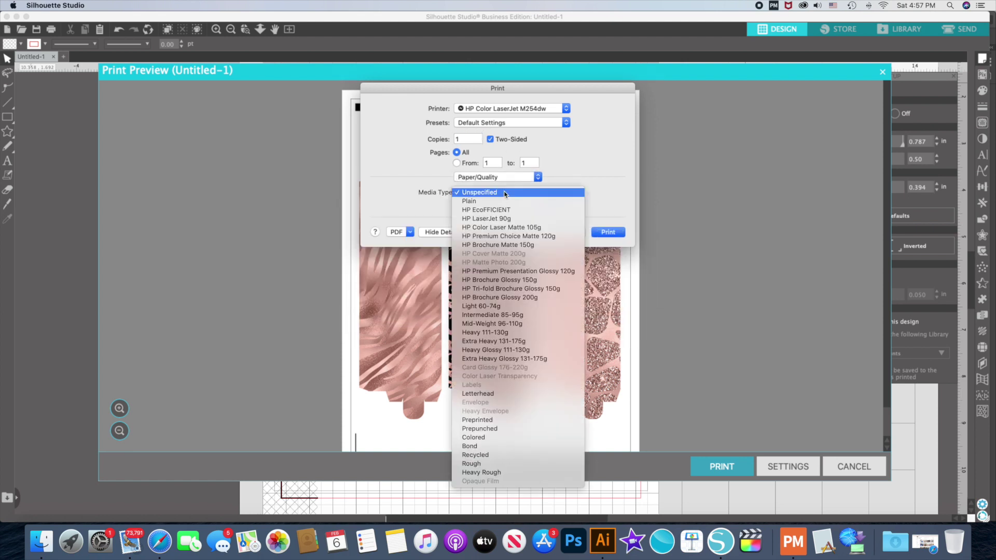
click(508, 333)
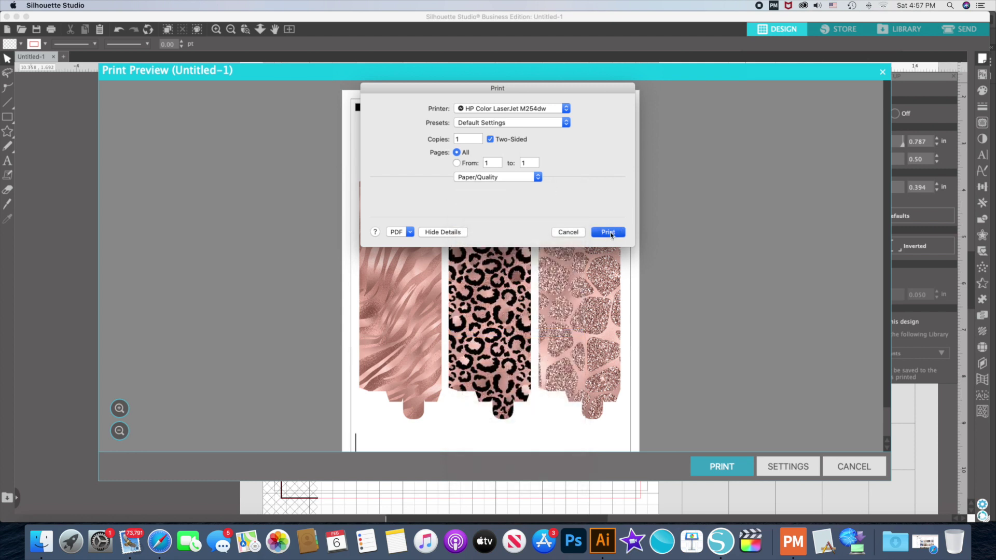
click(609, 233)
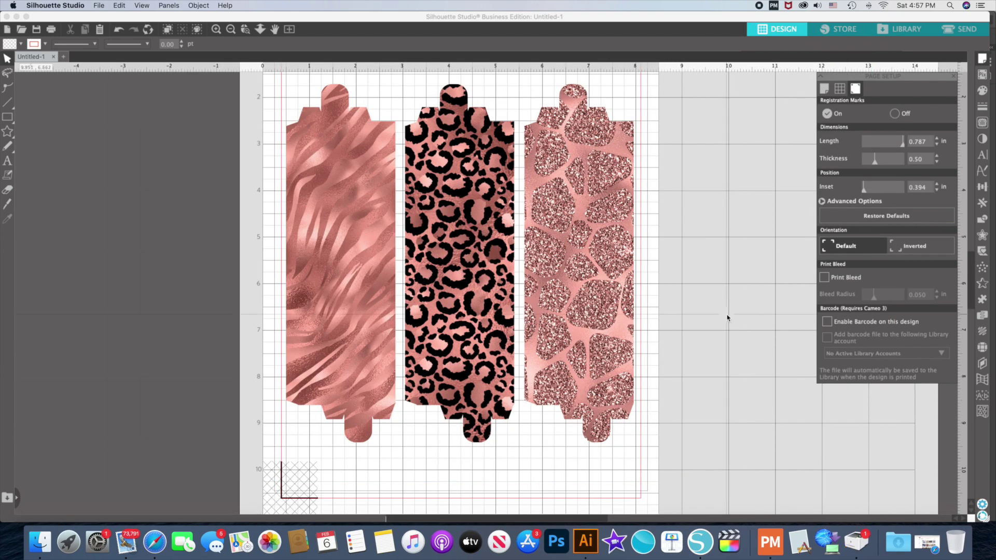
Undo the last edit and Edit Line of 37 Shapes to restore the pink score lines
click(118, 6)
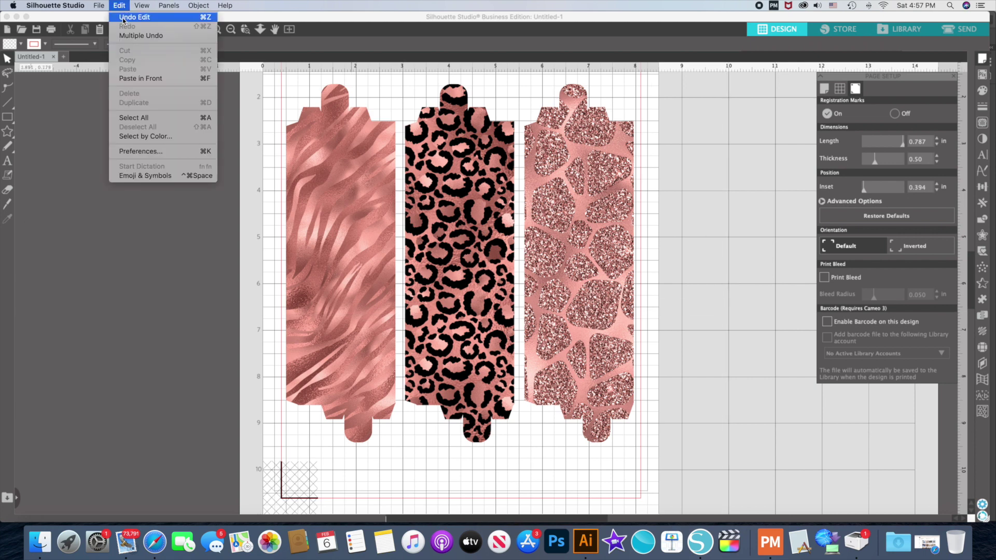
click(125, 19)
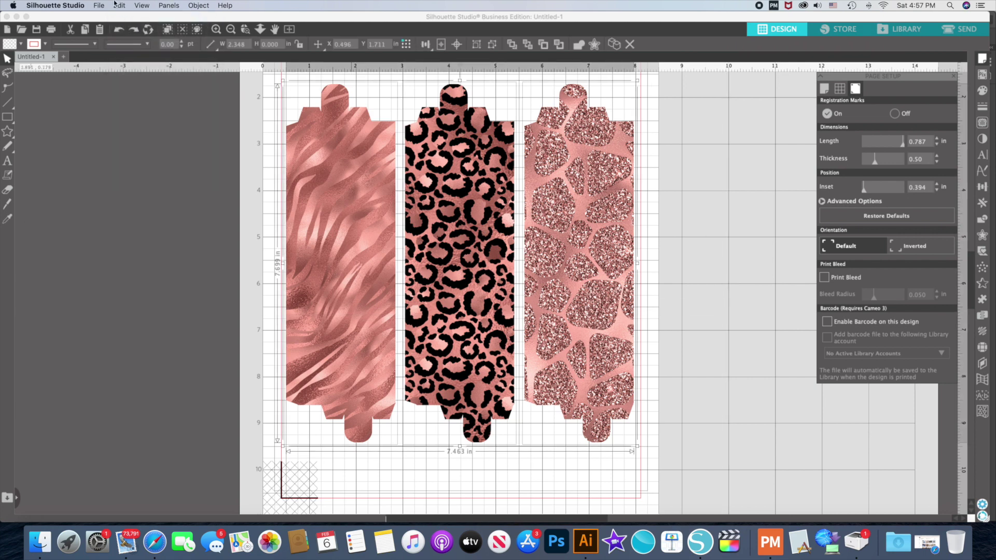
click(116, 5)
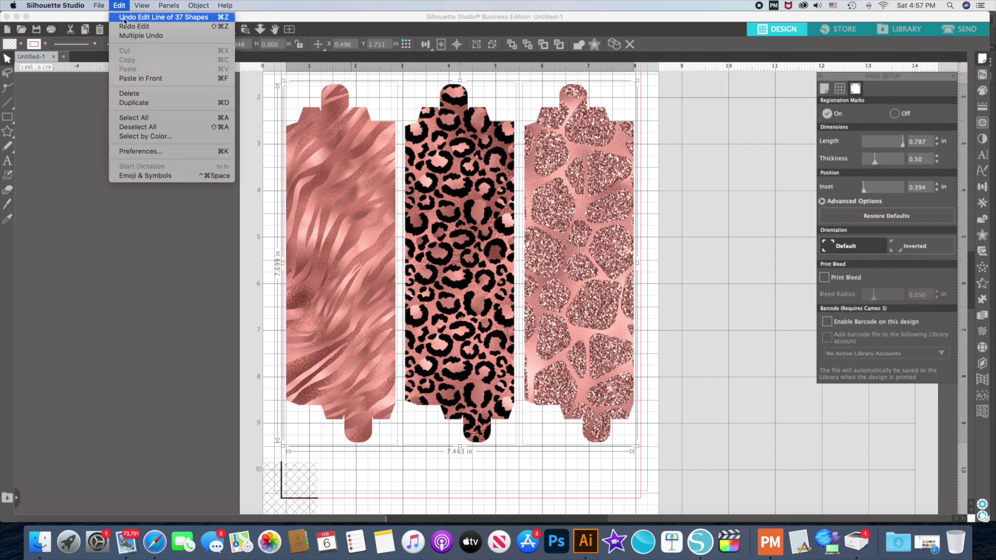
click(124, 18)
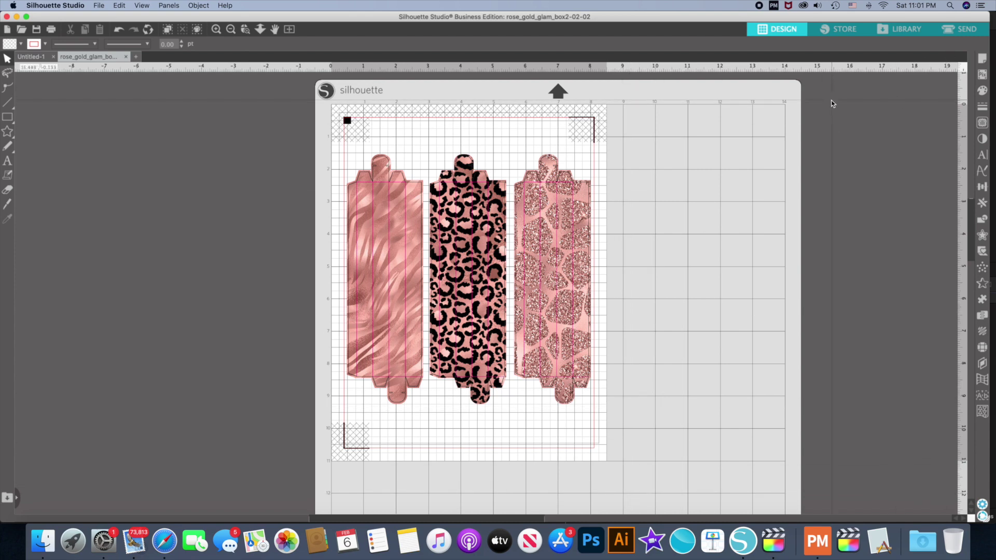
Show the SEND panel's Line view listing each line colour with its material and action
click(960, 30)
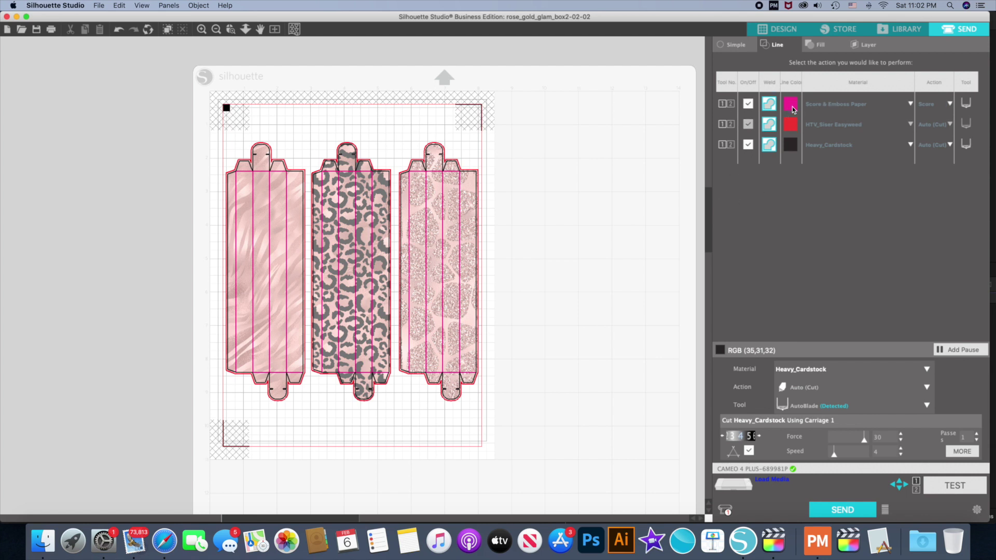
Toggle the pink score and red cut line groups off and back on to preview them
click(748, 105)
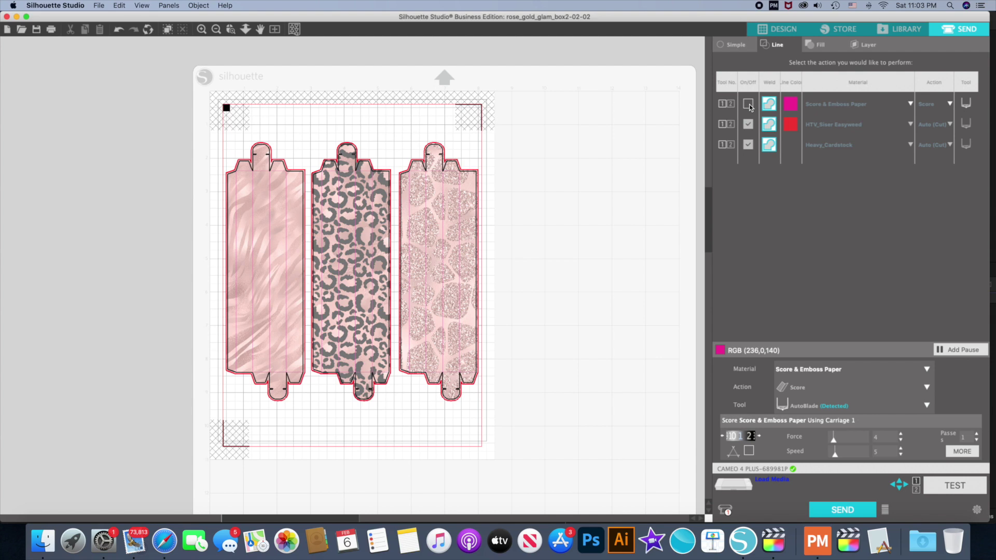
click(749, 106)
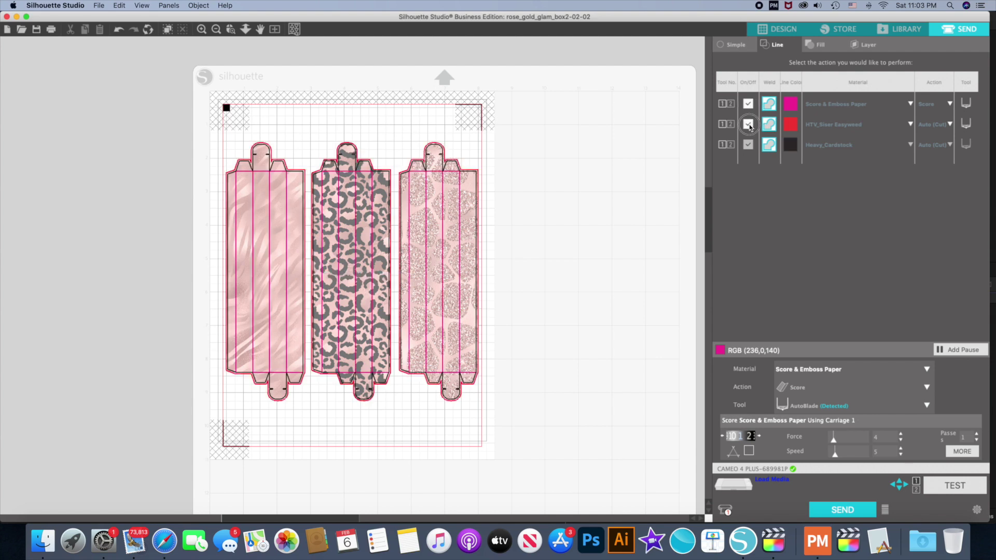
click(748, 125)
click(748, 125)
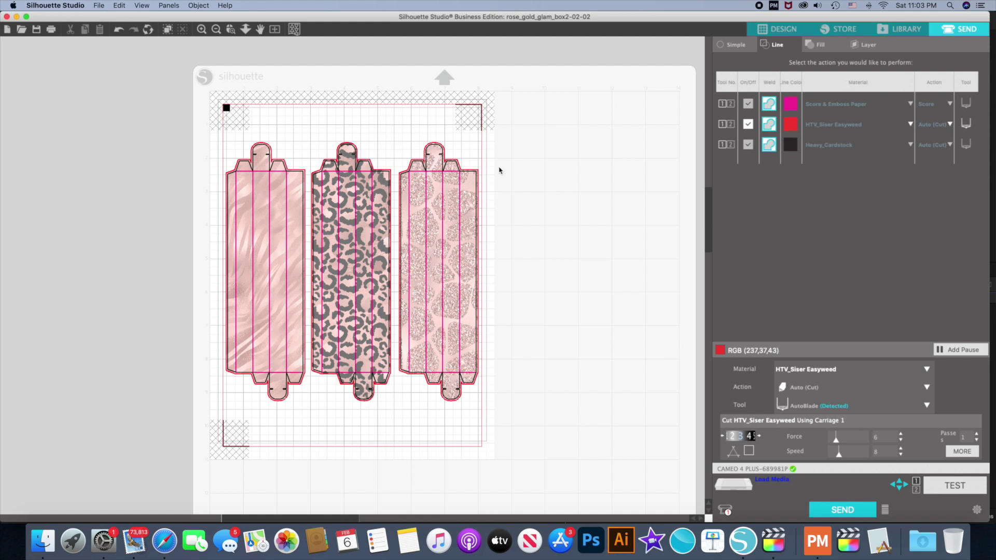
Enable Heavy_Cardstock cutting, disable HTV_Siser Easyweed, and move Heavy_Cardstock to run second after scoring
click(747, 145)
click(748, 125)
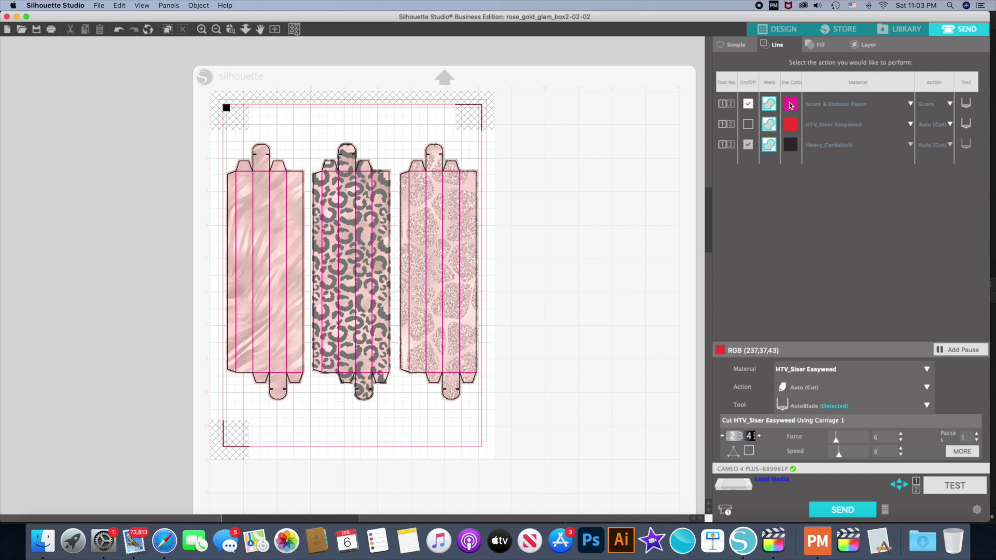
click(791, 146)
drag(792, 125, 792, 124)
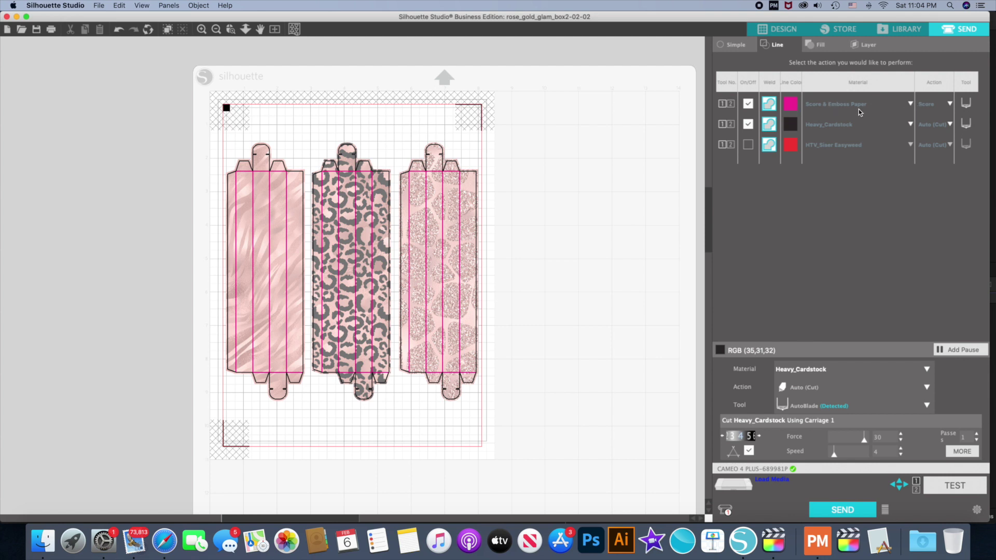
Set the pink lines to Score & Emboss Paper with the Score action and force 1
click(910, 103)
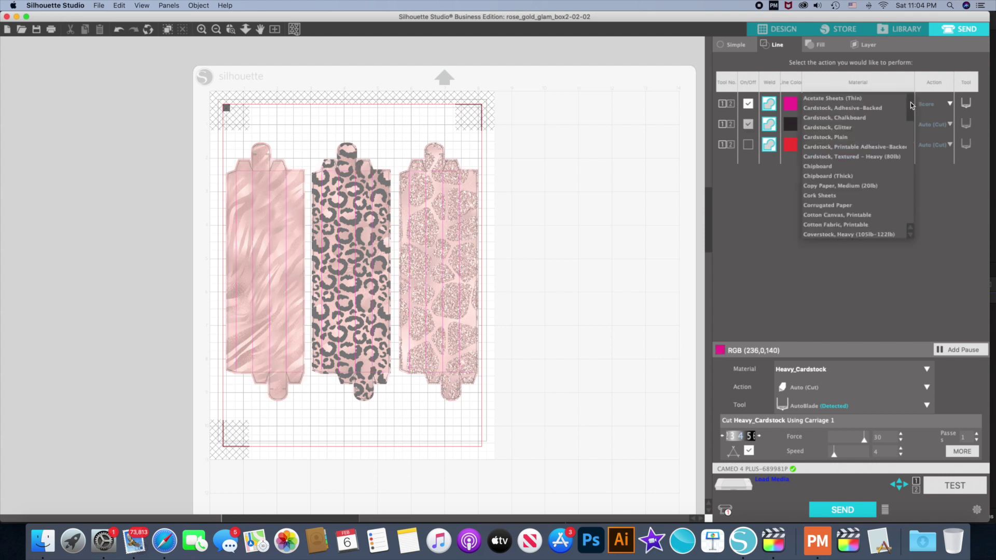
scroll(912, 120, down, 6)
scroll(913, 146, down, 5)
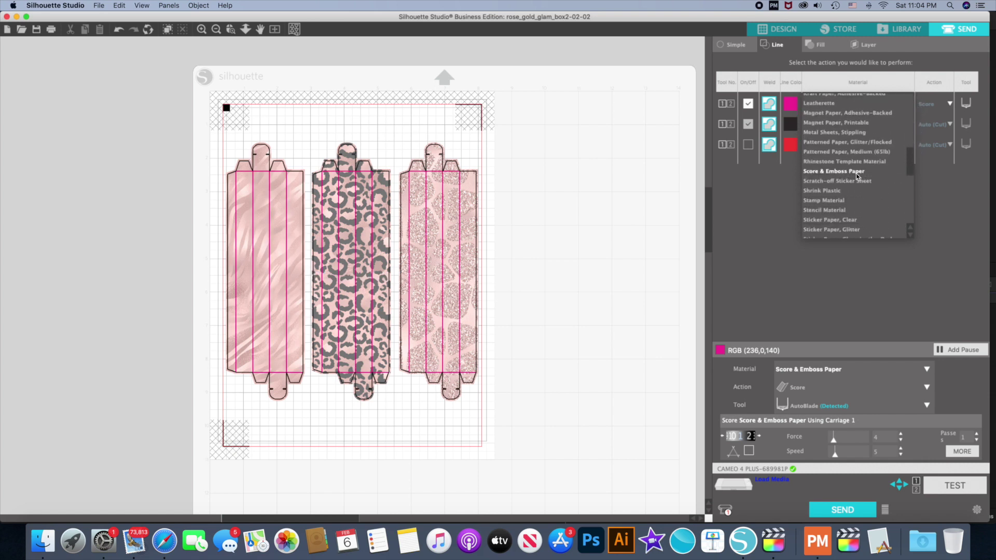
click(856, 172)
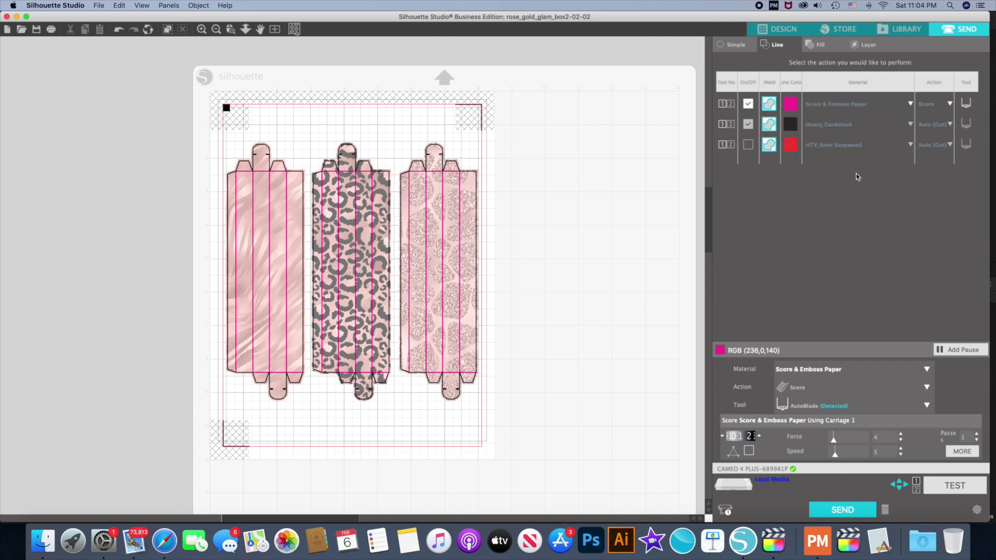
click(950, 104)
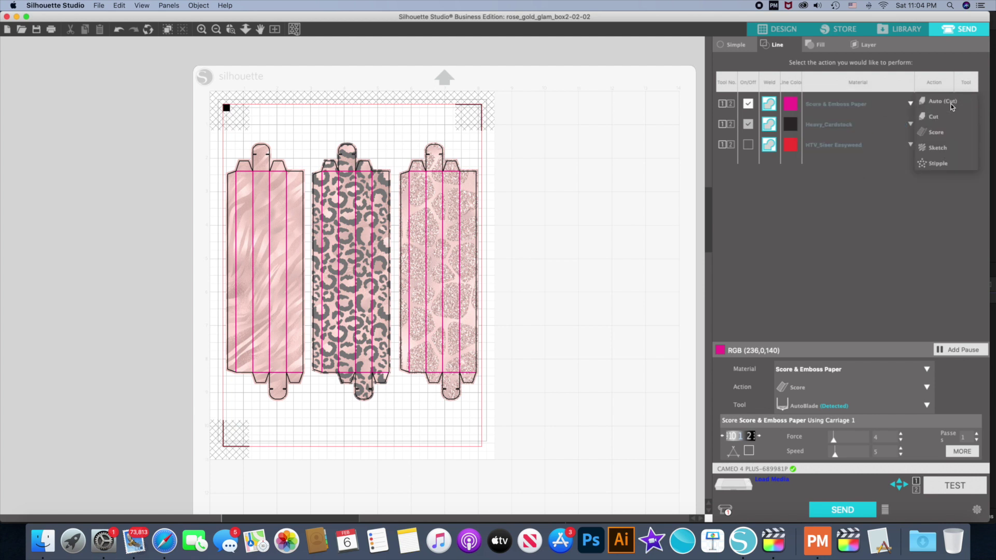
click(936, 134)
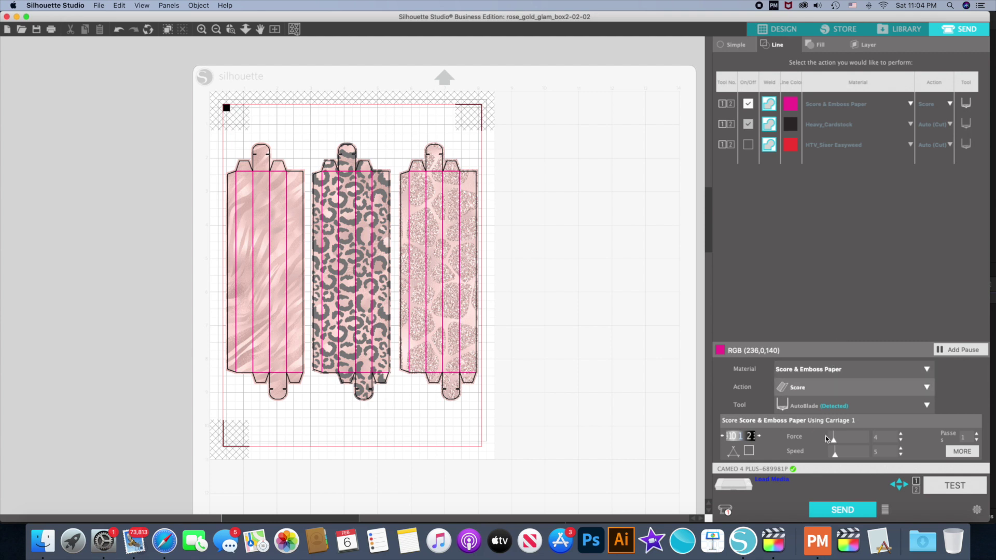
click(830, 439)
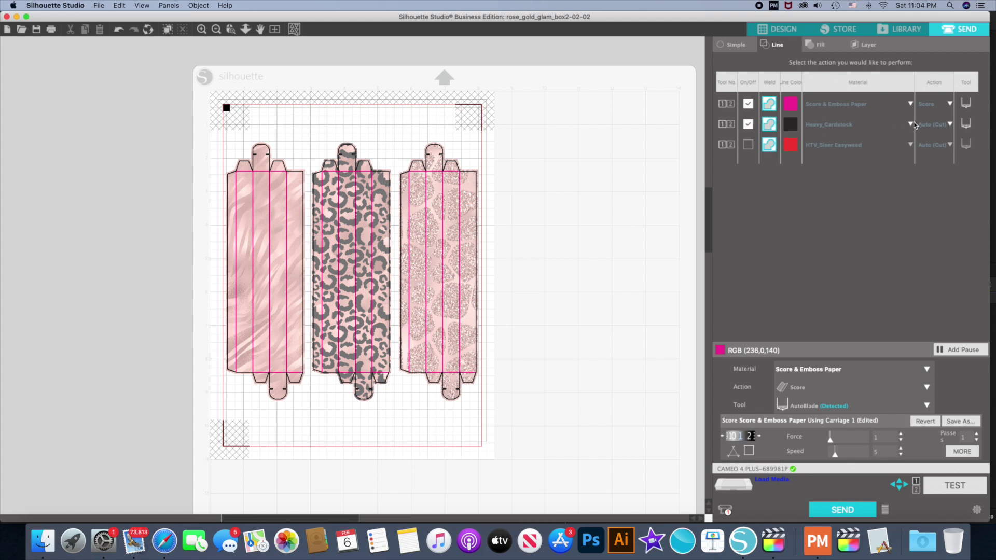
Leave the Heavy_Cardstock cut pass checked and enabled after toggling it
click(748, 124)
click(747, 124)
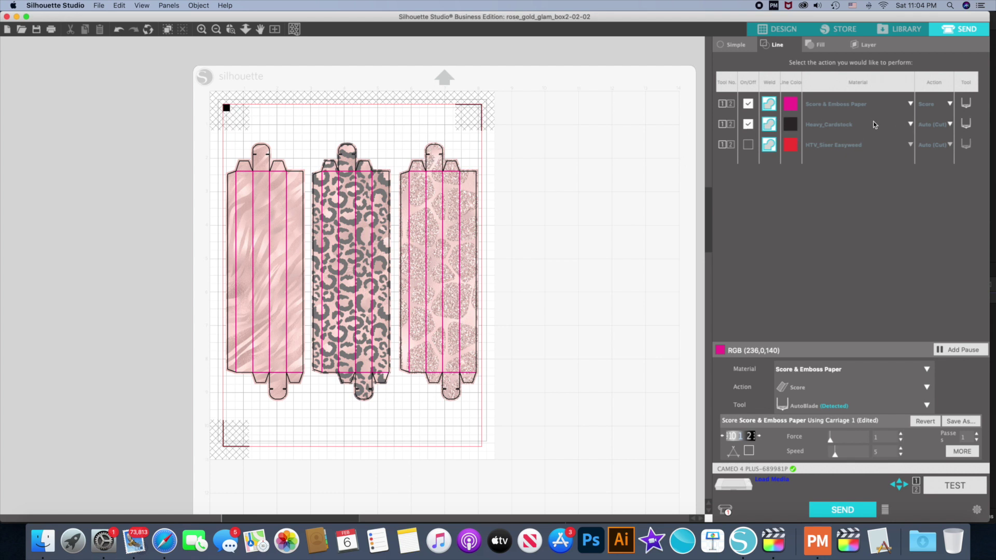
click(748, 125)
click(748, 125)
click(748, 125)
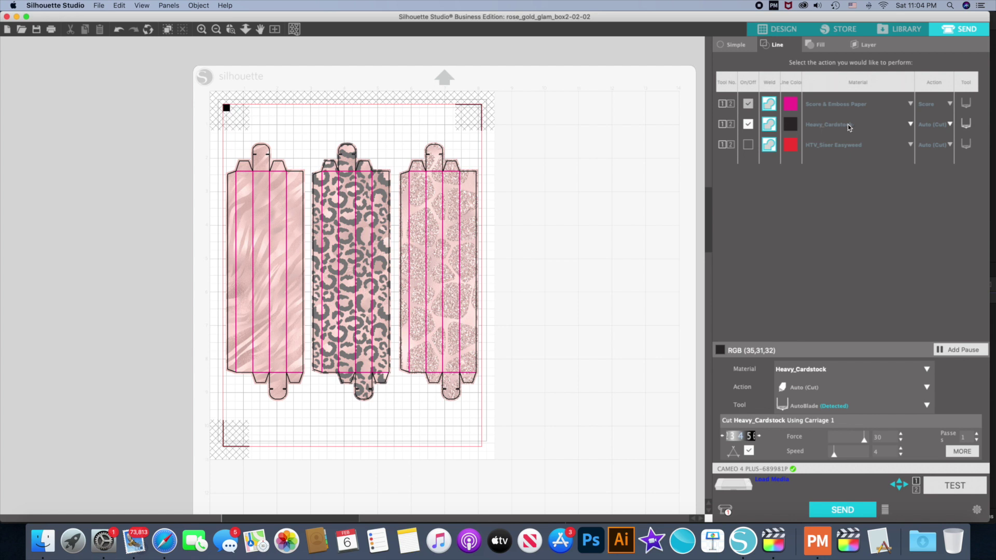
Set the dark lines to Heavy_Cardstock with Auto (Cut) and re-enable the Score & Emboss Paper pass
click(911, 125)
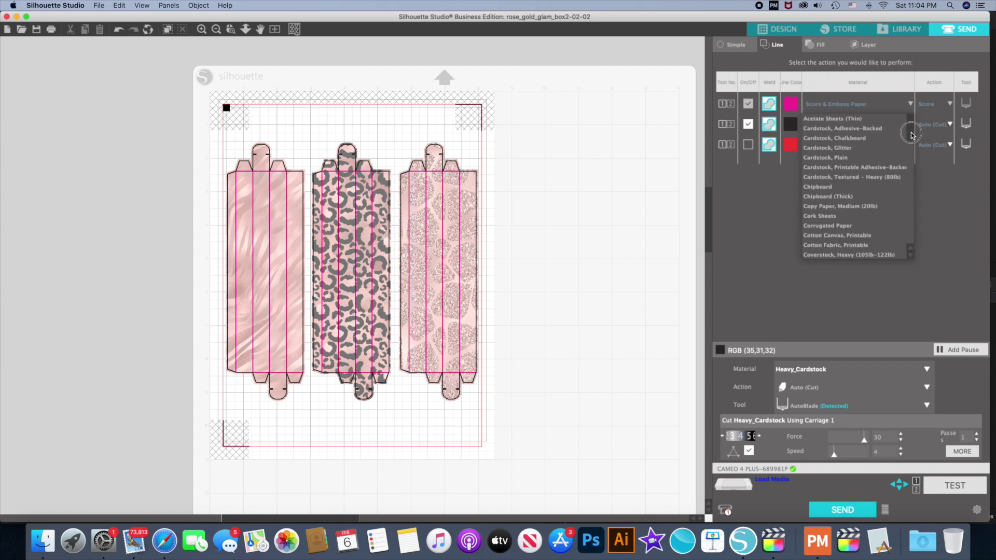
click(914, 217)
scroll(913, 233, down, 10)
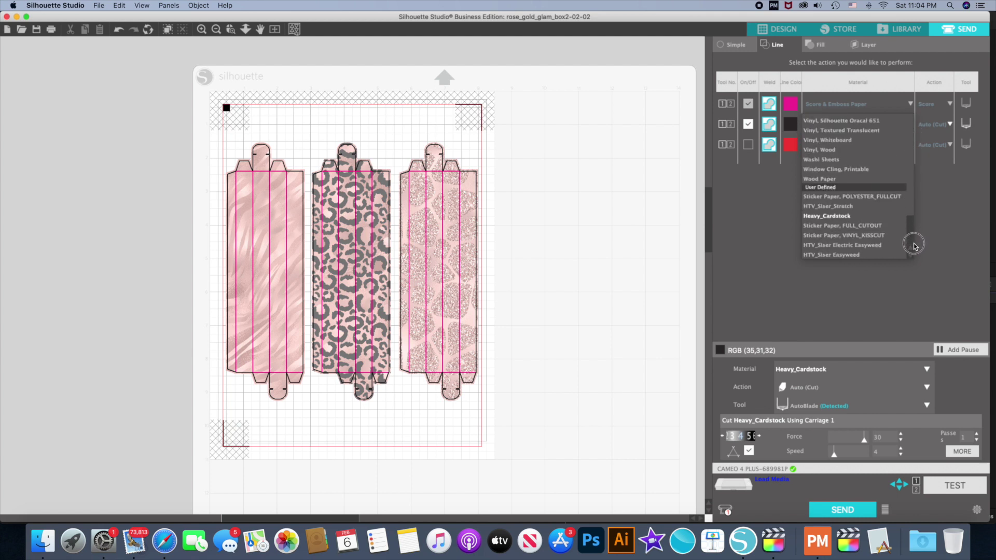
click(842, 217)
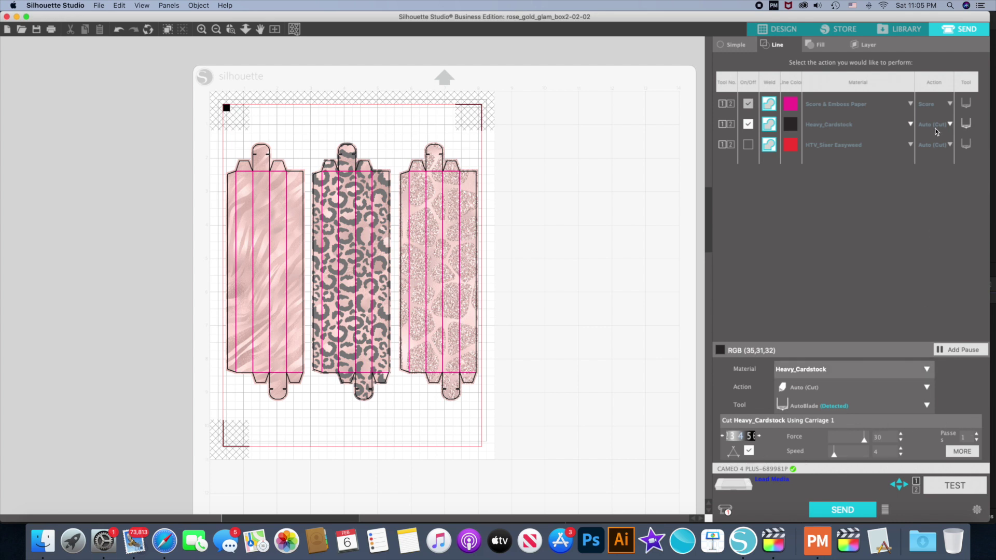
click(949, 125)
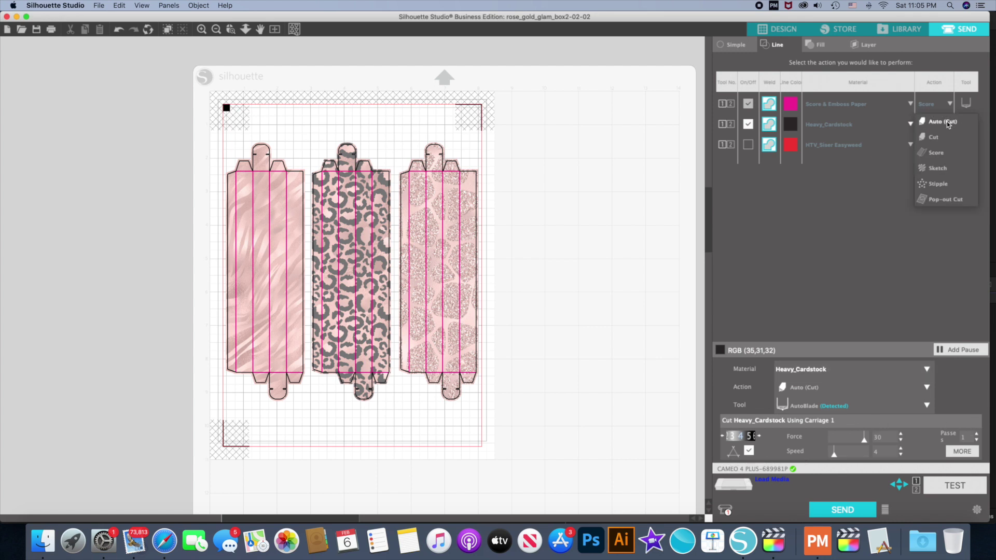
click(947, 121)
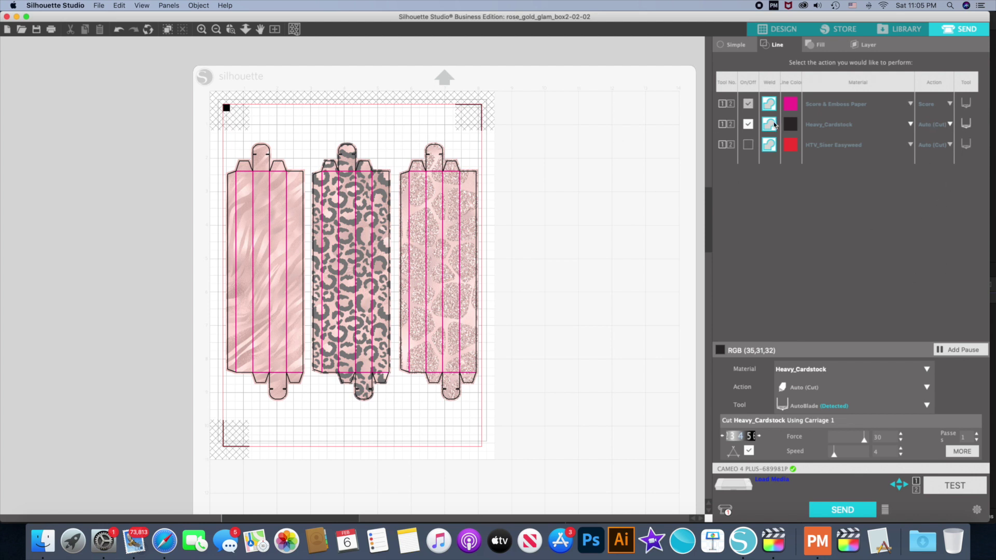
click(750, 107)
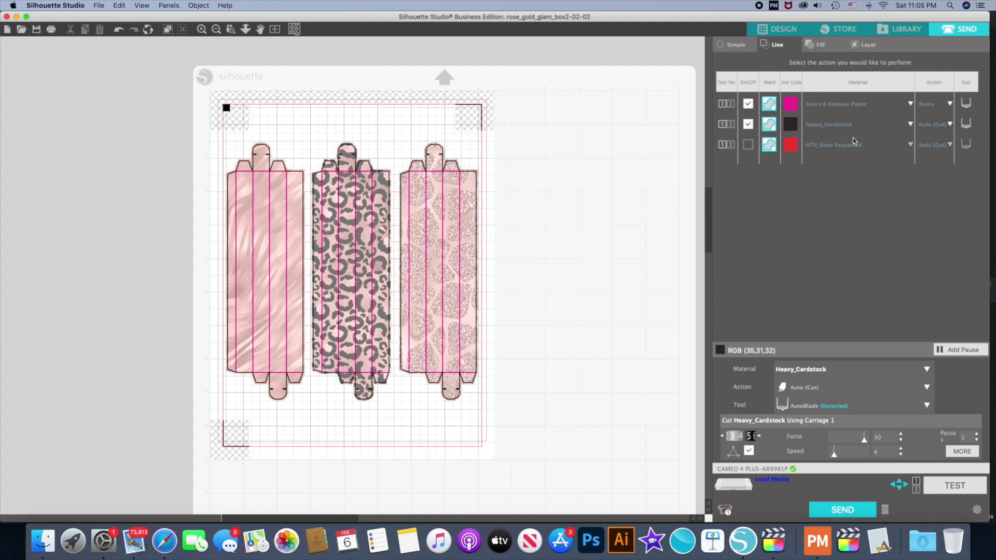